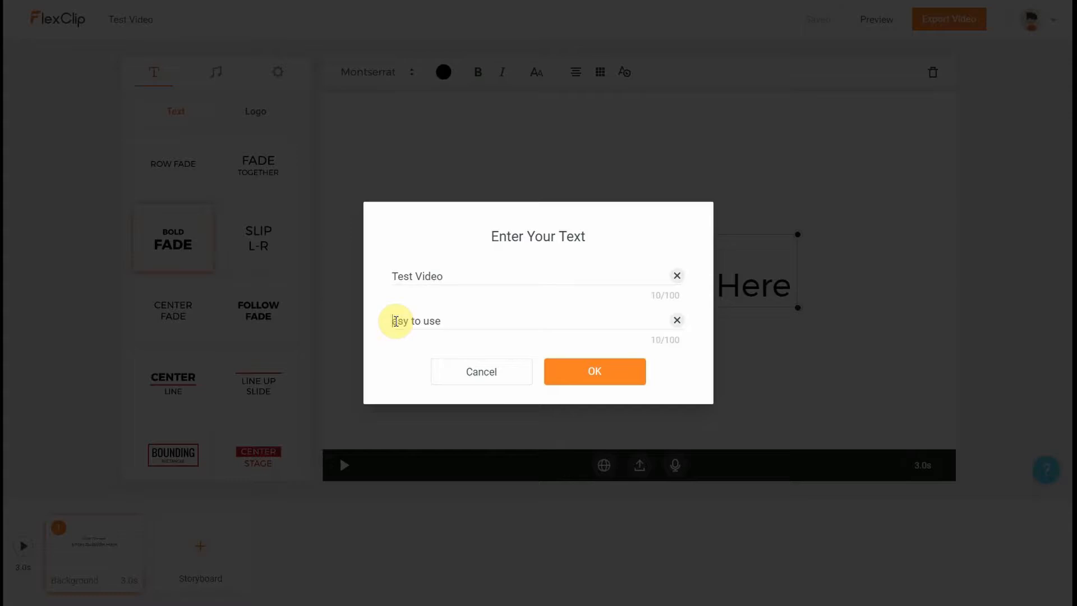
# Step: Complete the second text line as "Easy to use" under "Test Video" and apply the text
pyautogui.write('E')
pyautogui.click(571, 373)
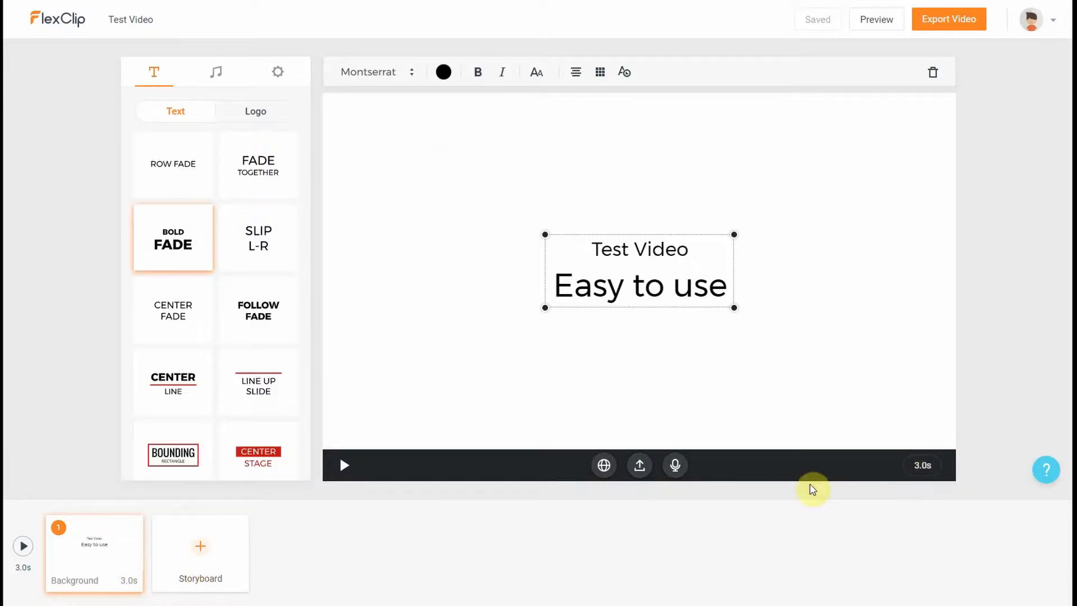
# Step: Try to increase the duration of the first background scene
pyautogui.click(922, 470)
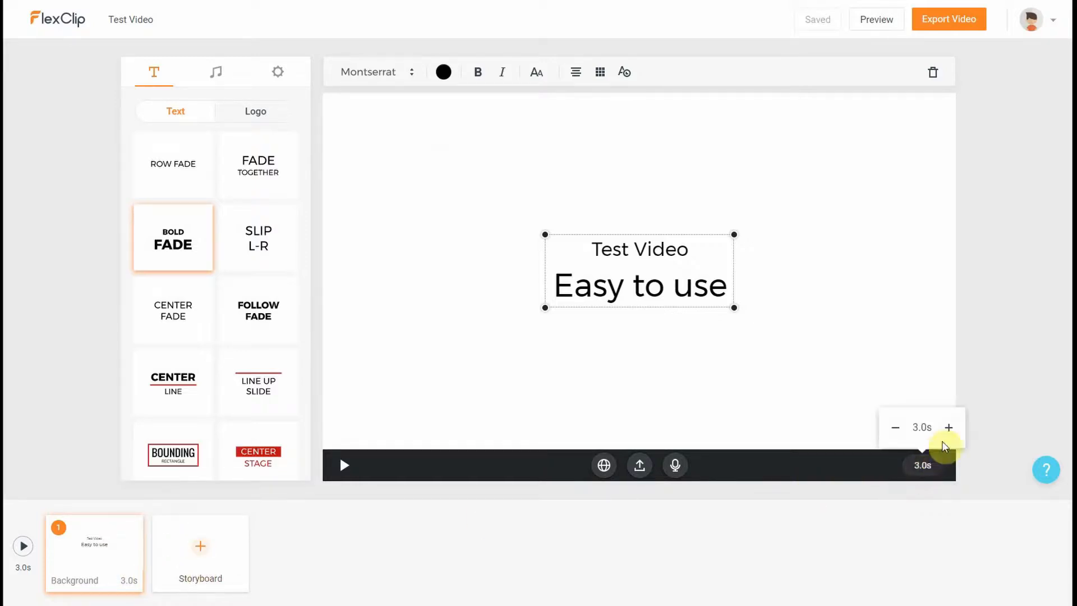
pyautogui.click(948, 427)
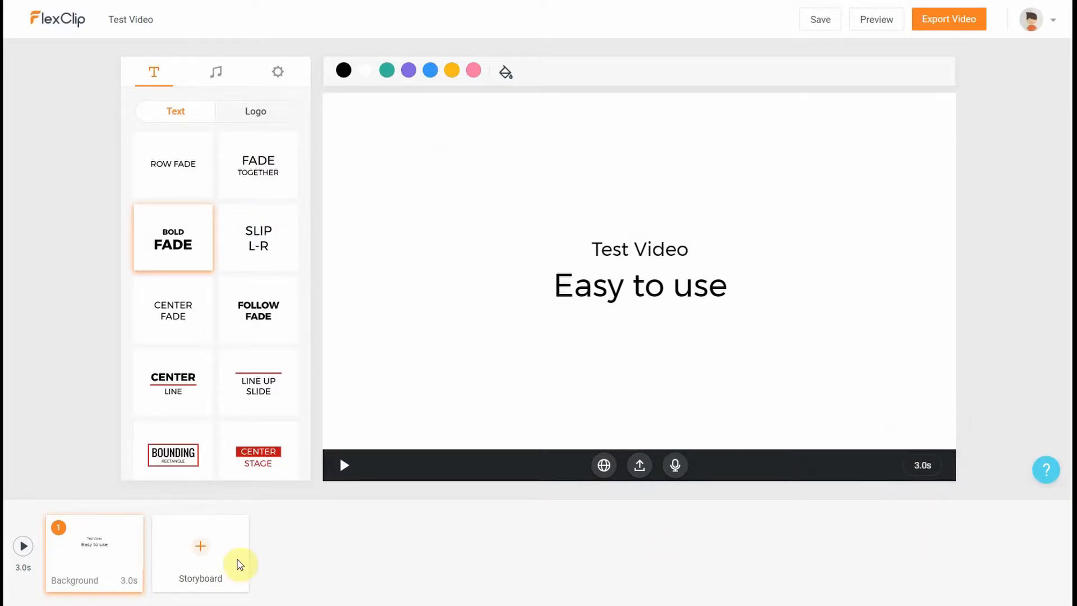
pyautogui.moveTo(83, 585)
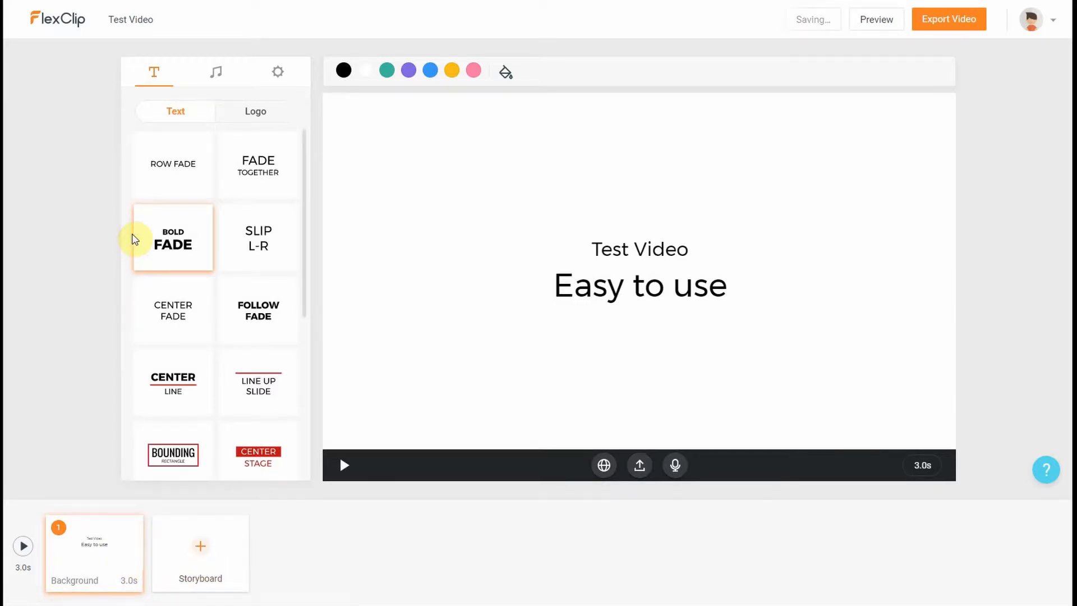
# Step: Look through the stock video and photo libraries available for a new storyboard scene
pyautogui.click(201, 550)
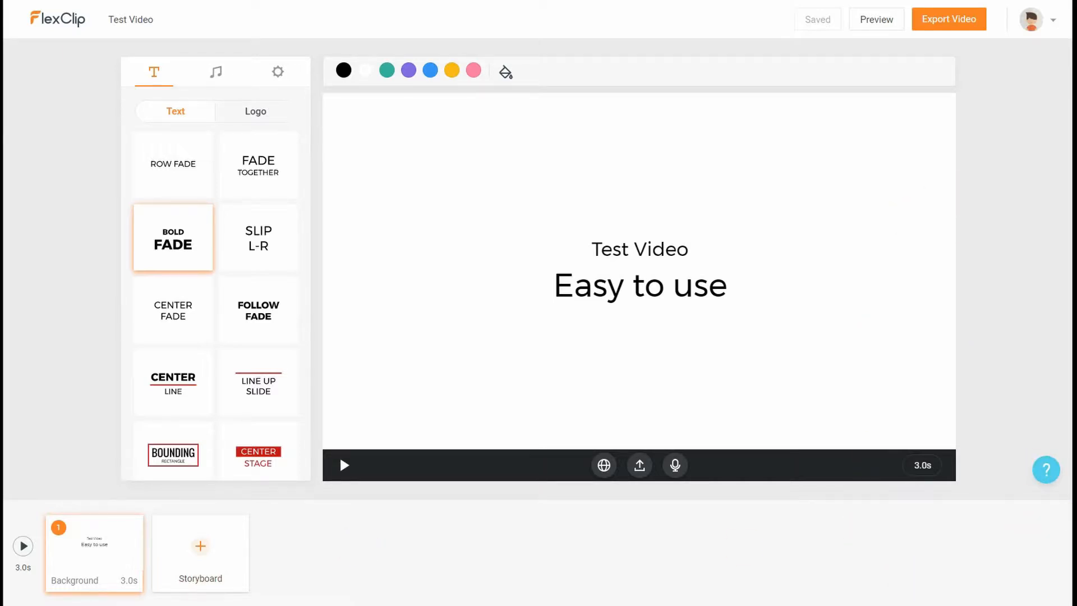
pyautogui.click(278, 71)
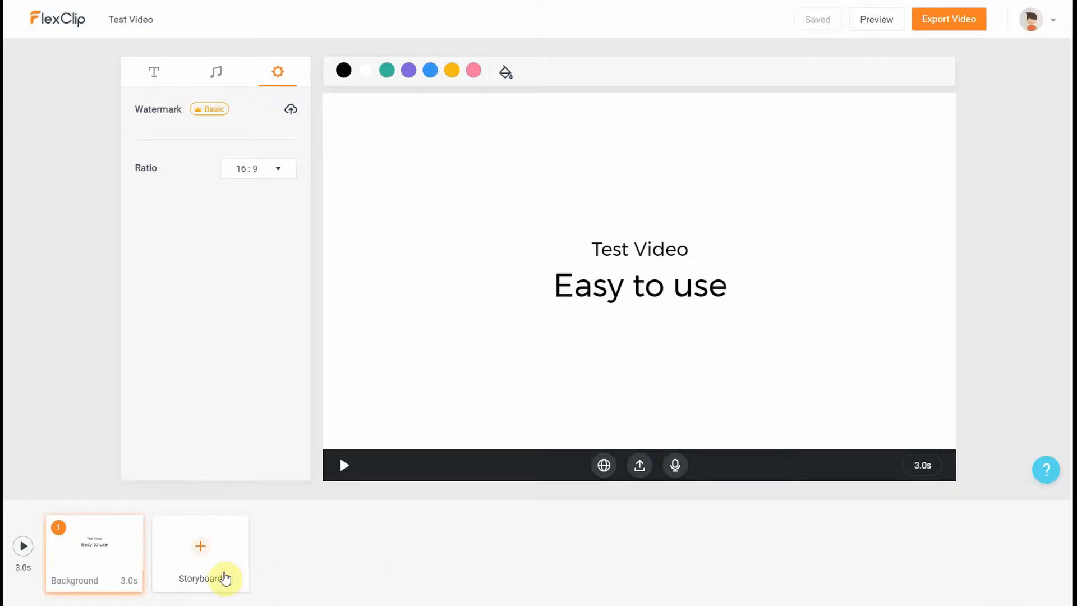
pyautogui.moveTo(207, 555)
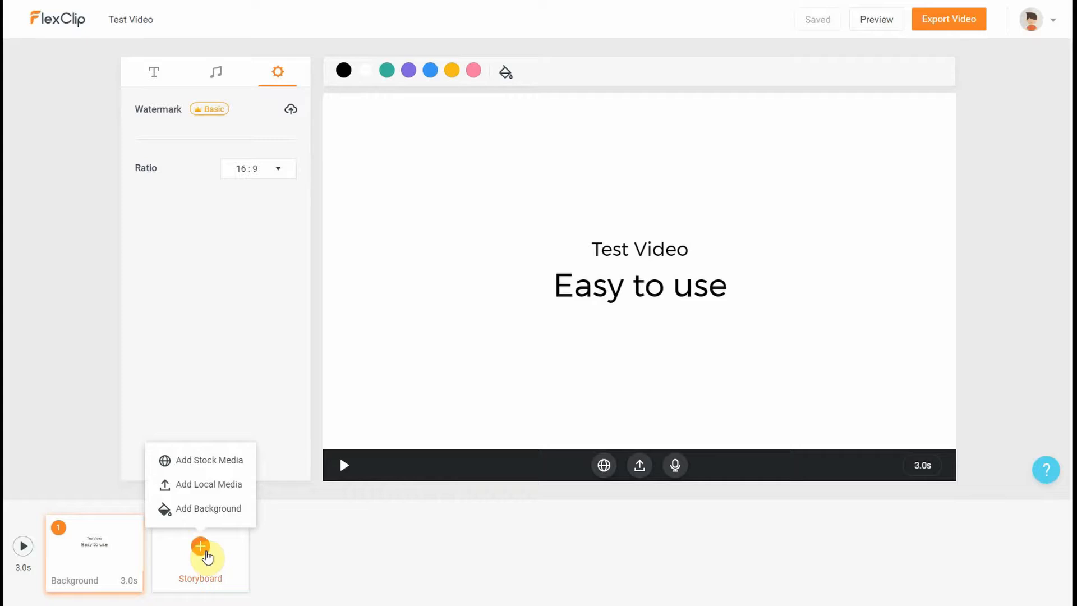
pyautogui.click(224, 466)
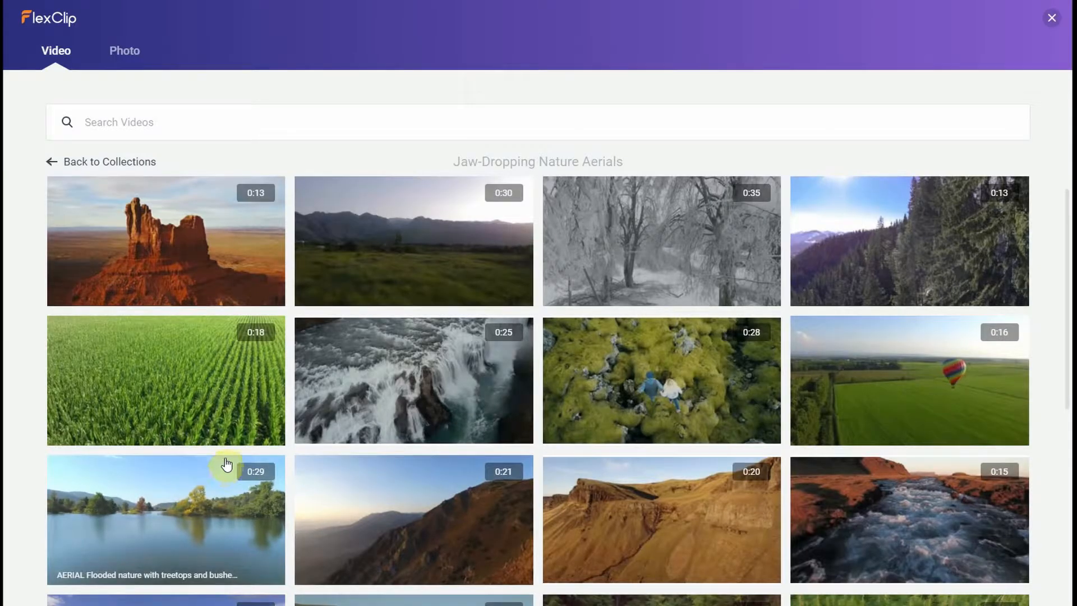
pyautogui.click(124, 58)
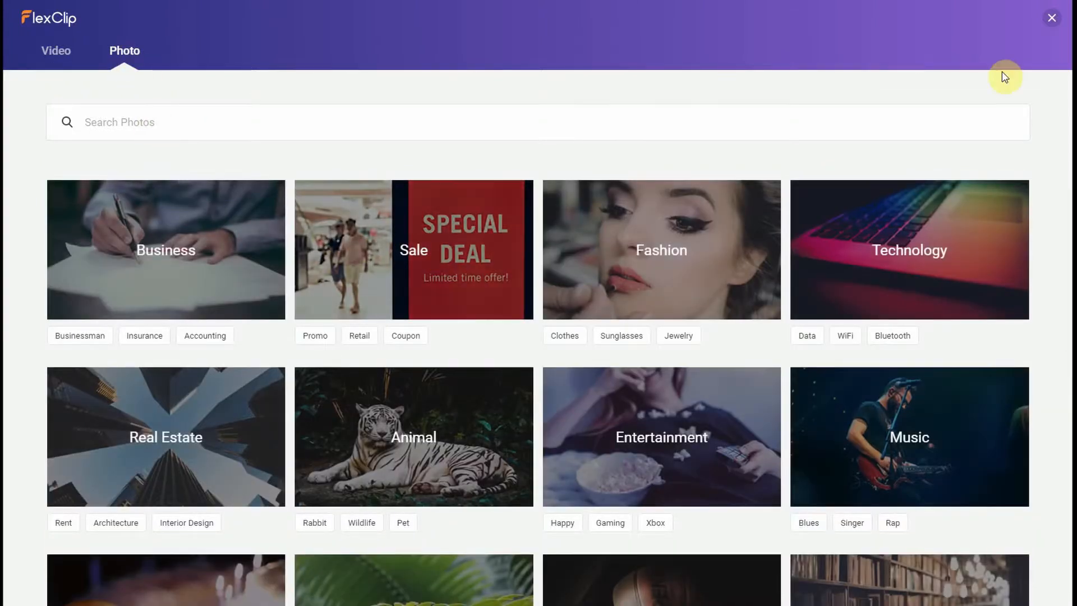
pyautogui.click(1055, 22)
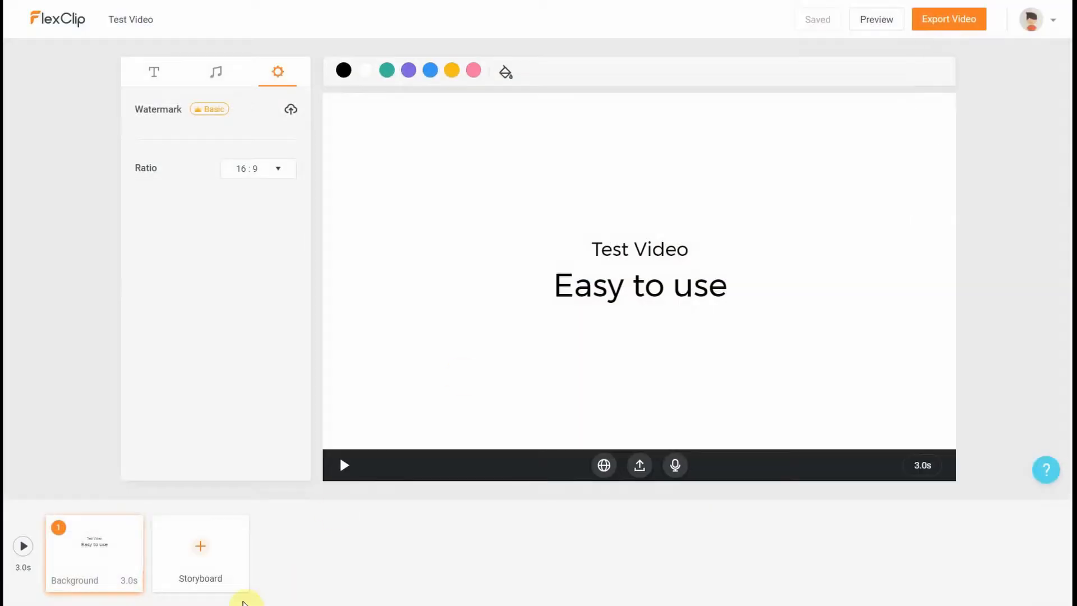
pyautogui.moveTo(206, 558)
pyautogui.click(225, 489)
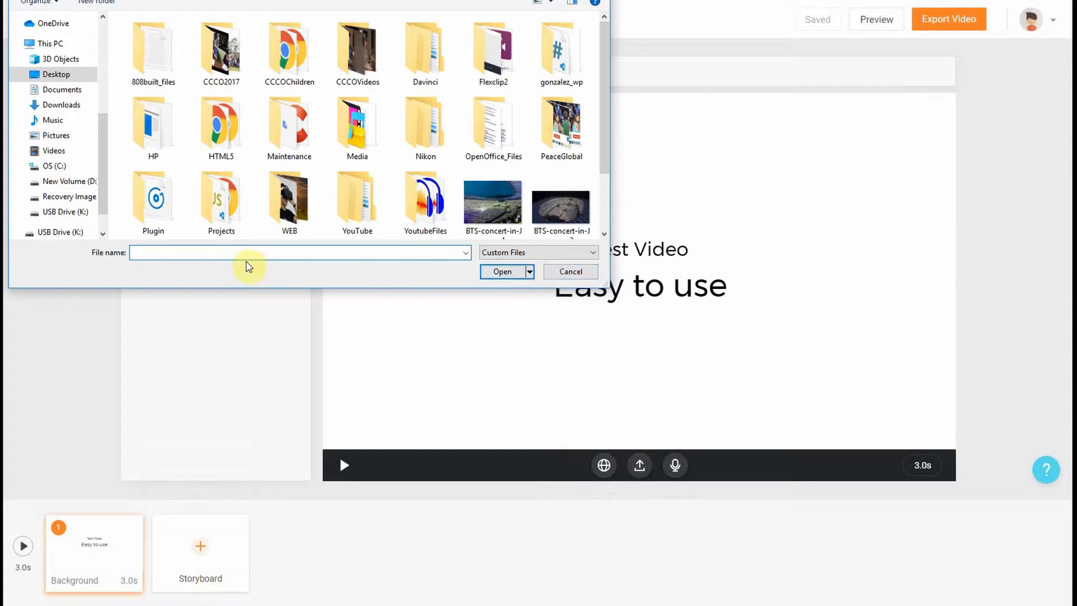
pyautogui.click(570, 271)
# Step: Add a plain background as the second scene of the storyboard
pyautogui.moveTo(206, 556)
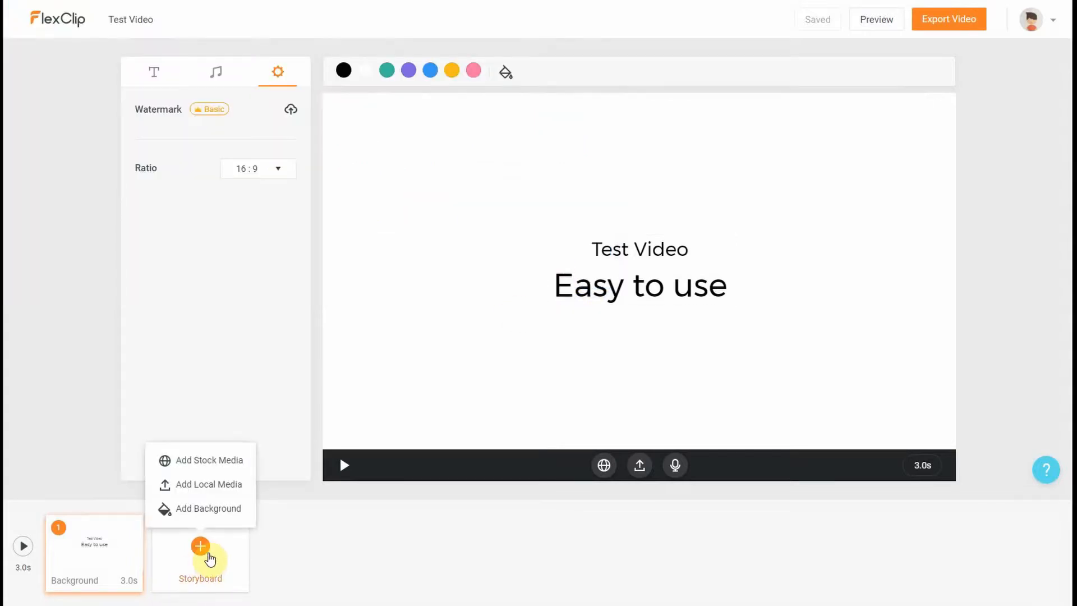
pyautogui.click(213, 510)
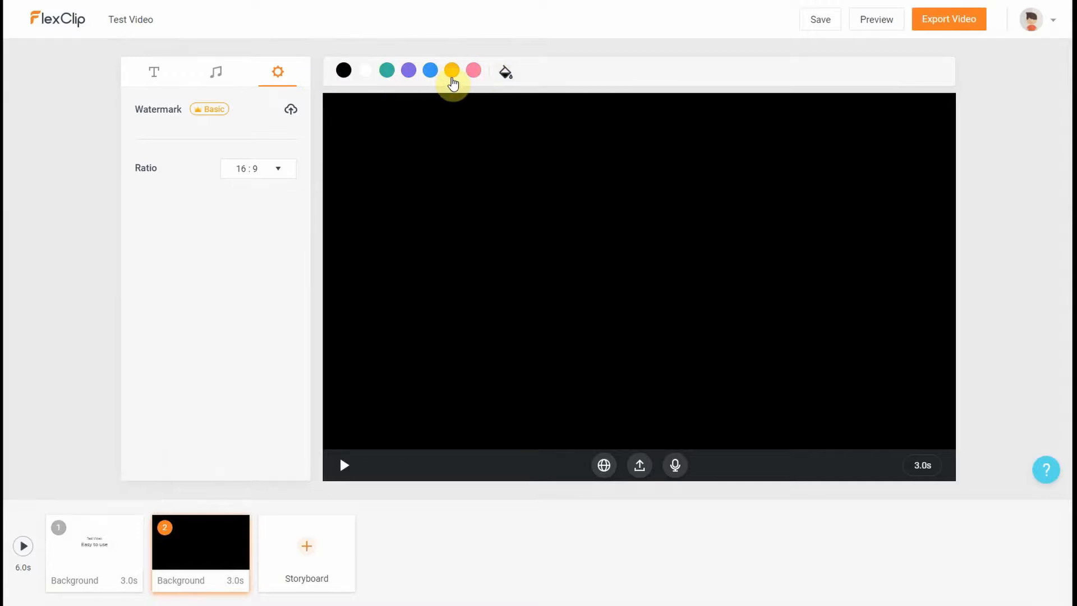
pyautogui.moveTo(89, 579)
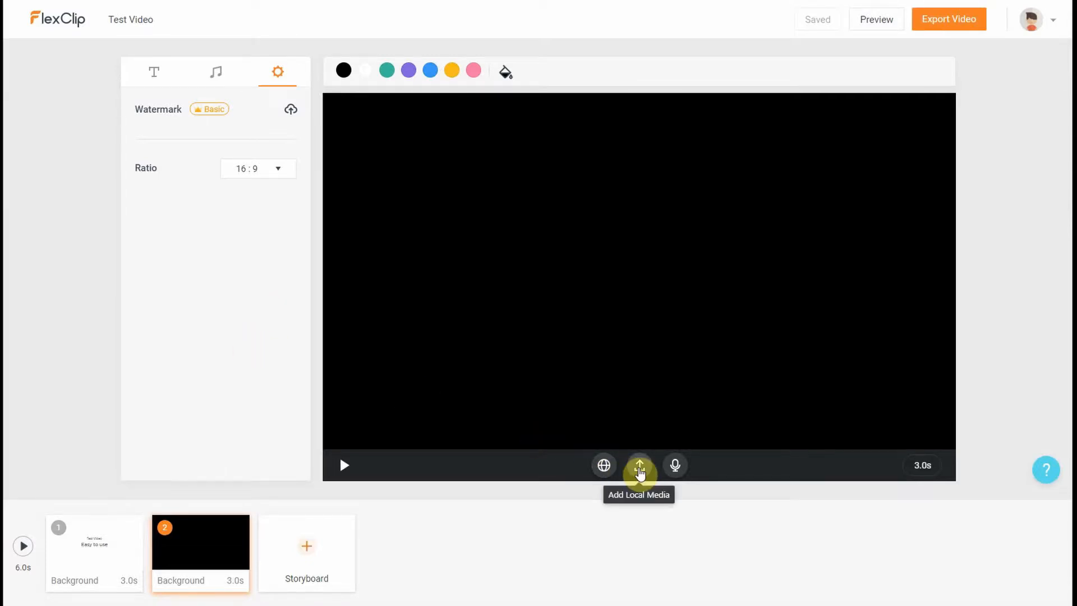
# Step: Allow microphone access and fill the second scene with the full-length desert butte clip from the Jaw-Dropping Nature Aerials stock collection
pyautogui.click(676, 473)
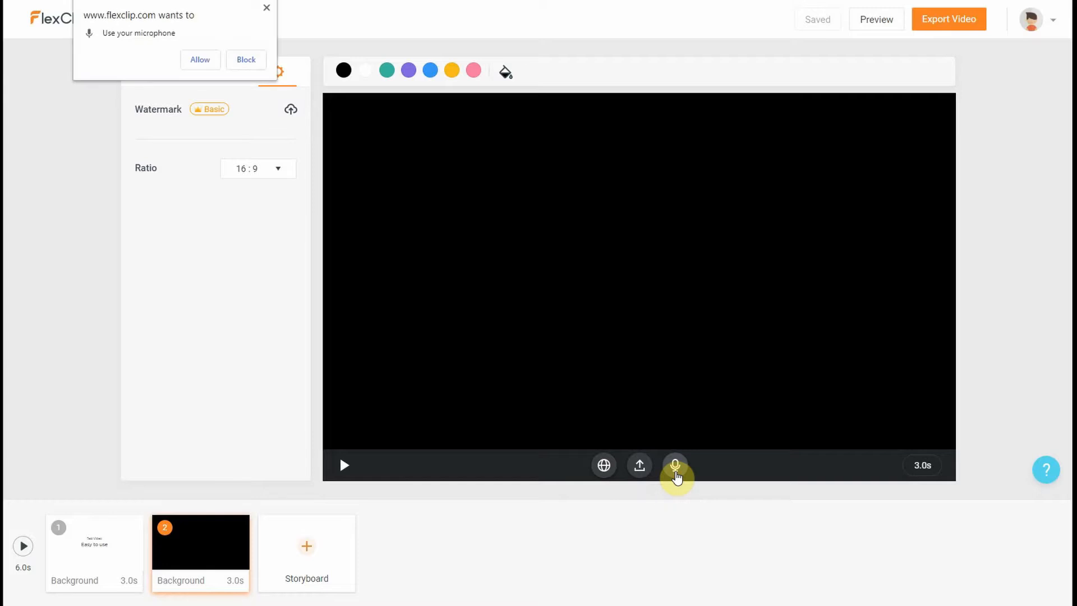
pyautogui.click(603, 467)
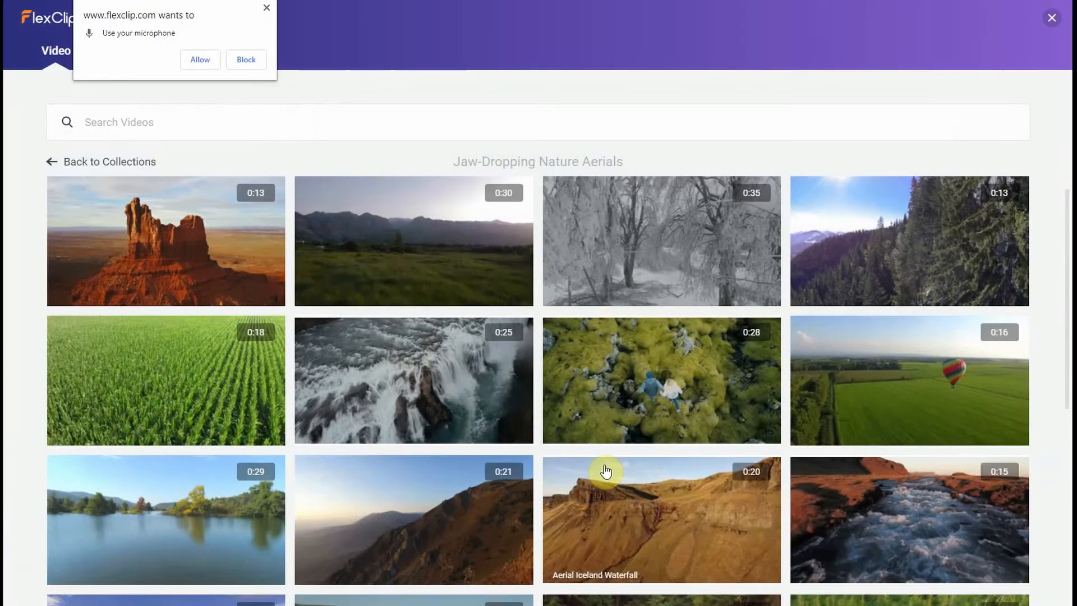
pyautogui.click(206, 240)
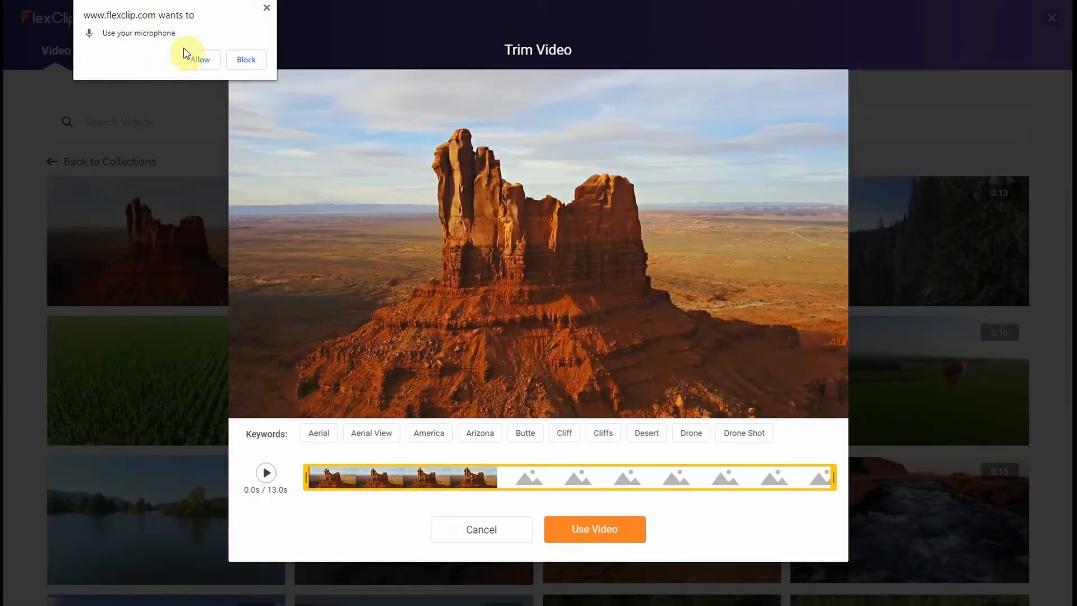
pyautogui.click(208, 61)
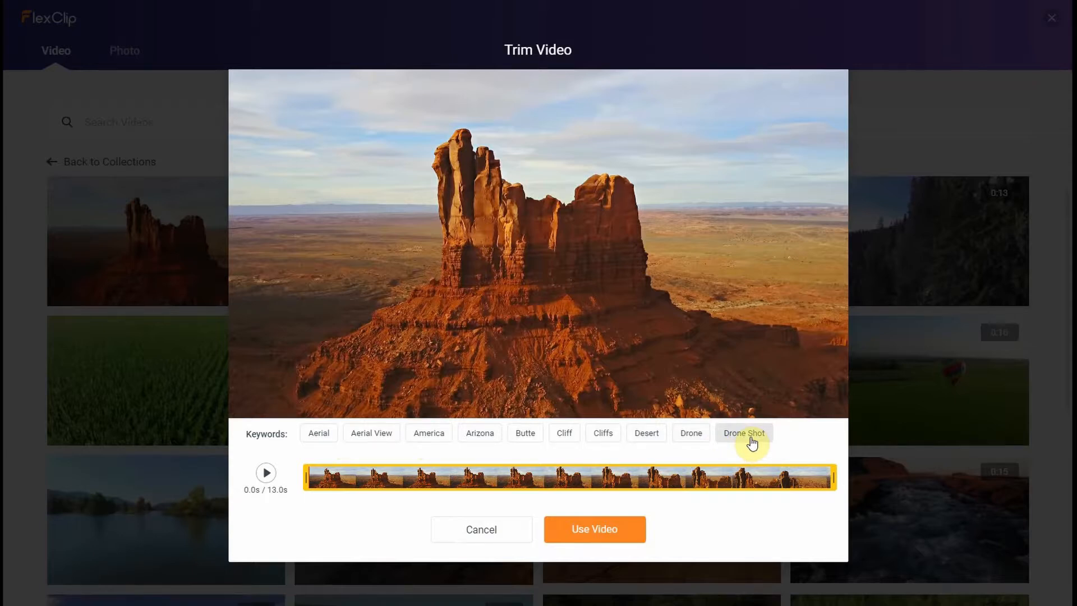
pyautogui.click(597, 531)
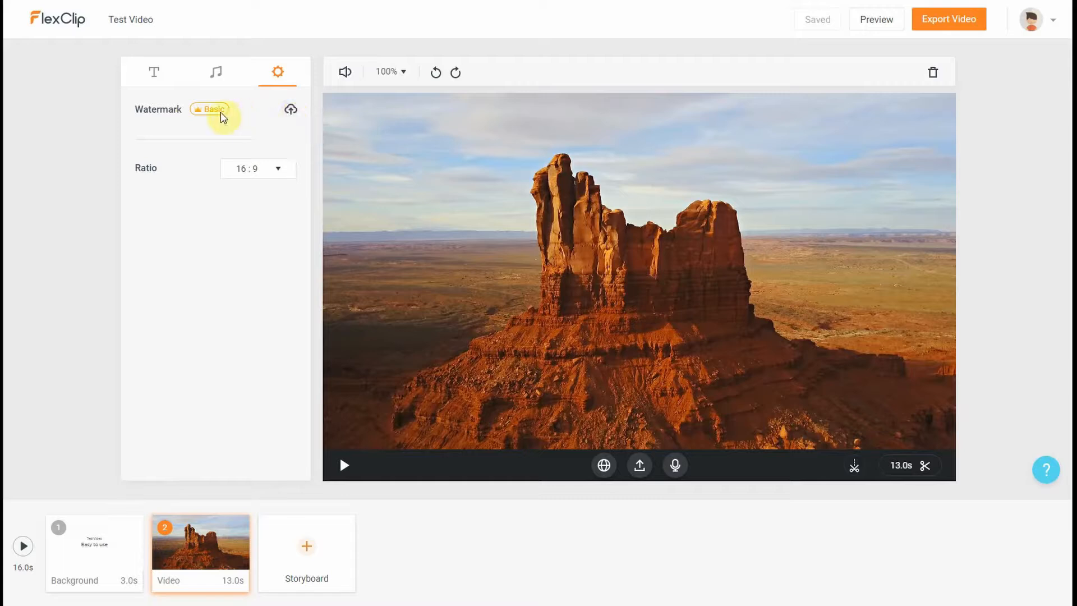
# Step: Try the 1:1 and 9:16 aspect ratios on the video, and return the ratio to 16:9
pyautogui.click(277, 170)
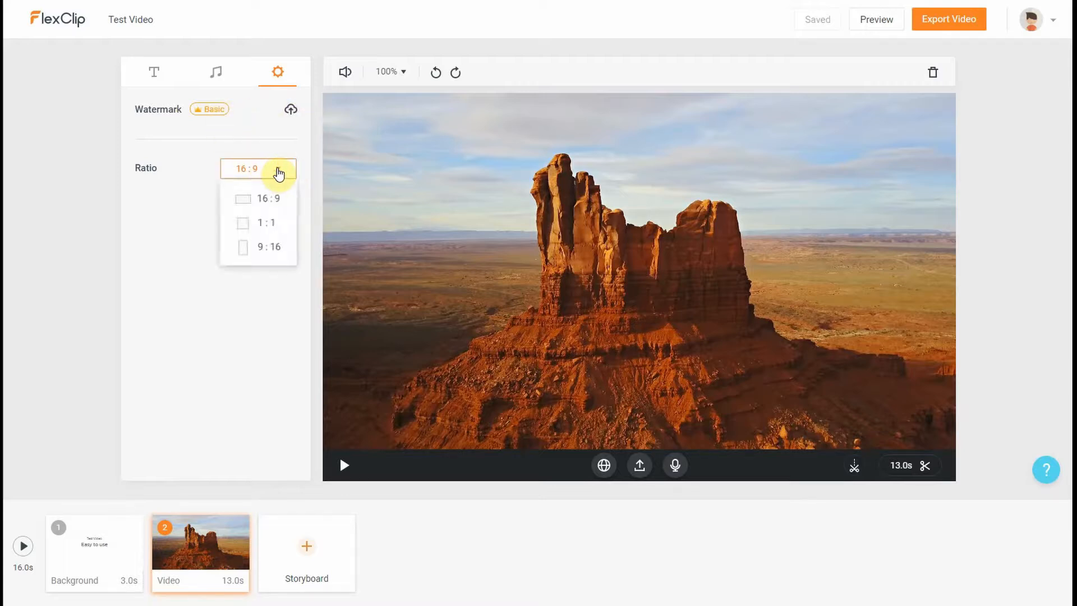
pyautogui.click(274, 223)
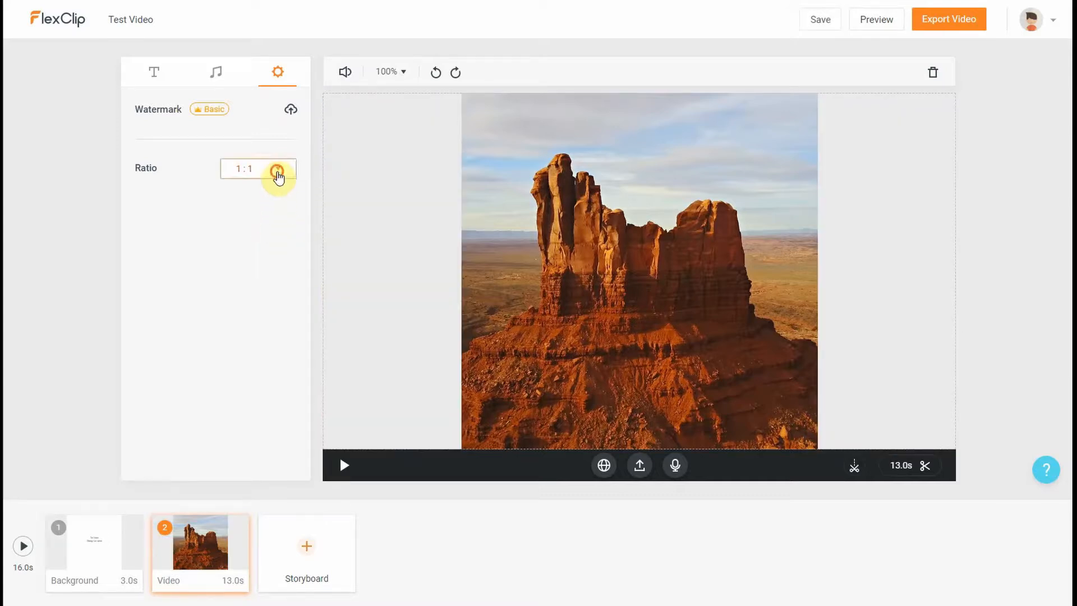
pyautogui.click(278, 171)
pyautogui.click(261, 248)
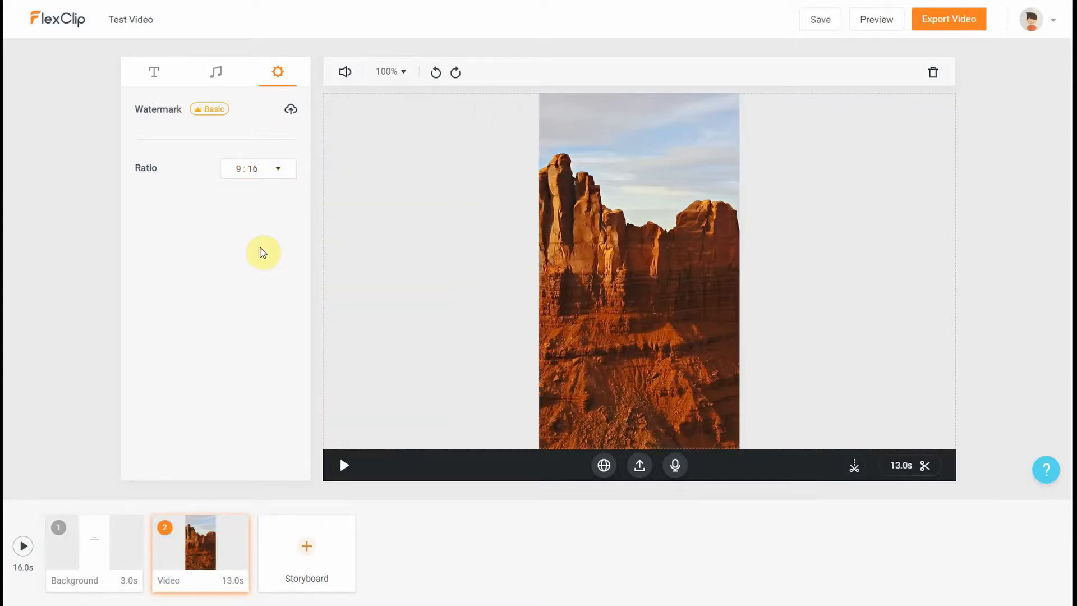
pyautogui.click(281, 172)
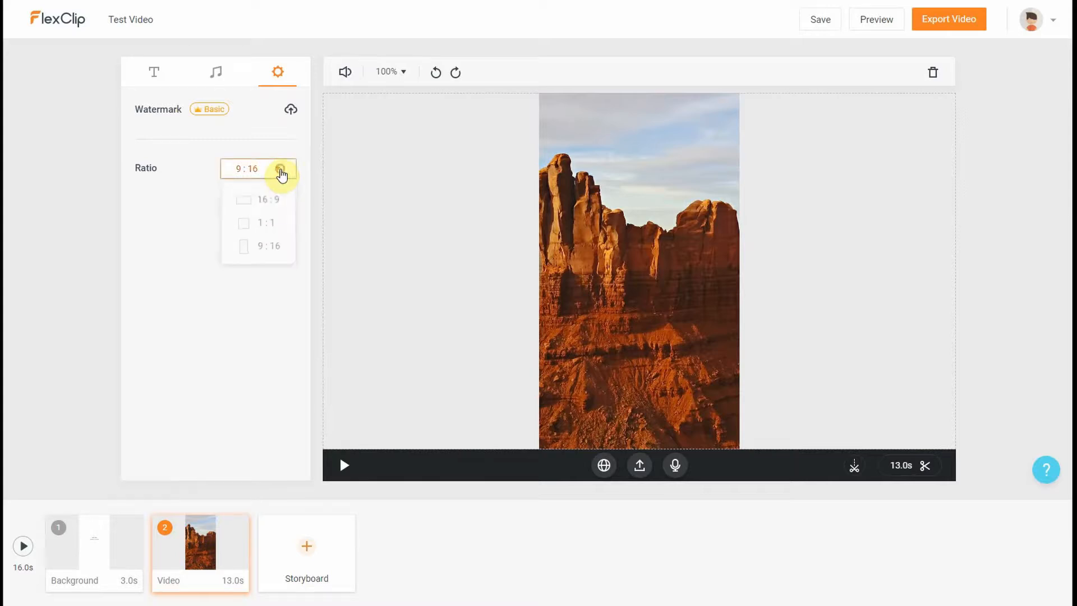
pyautogui.click(256, 199)
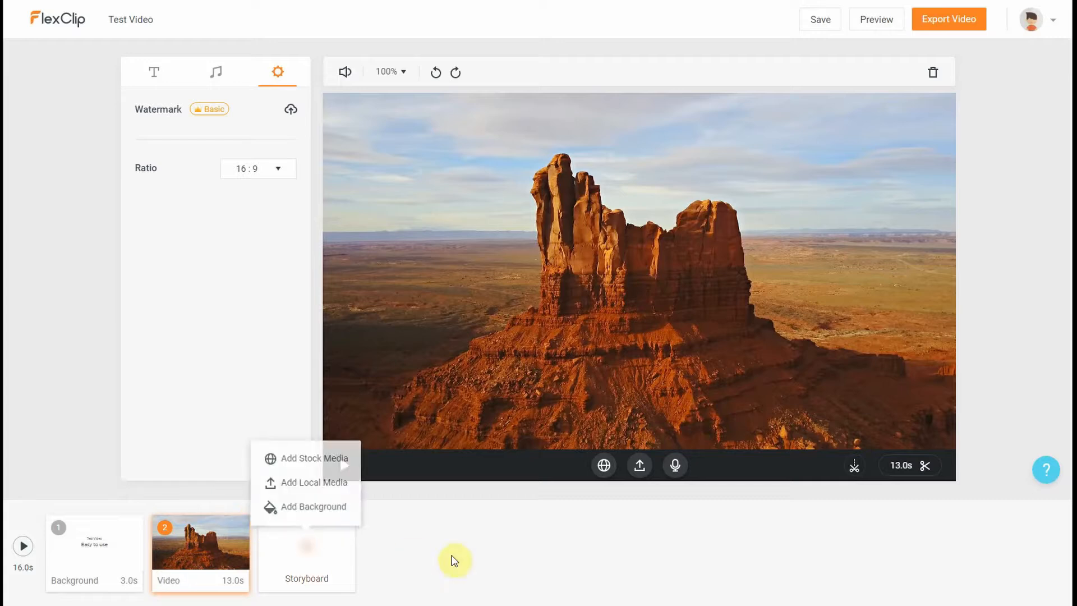
# Step: Split the second scene's video into a 5.0 s part and an 8.0 s part
pyautogui.moveTo(143, 578)
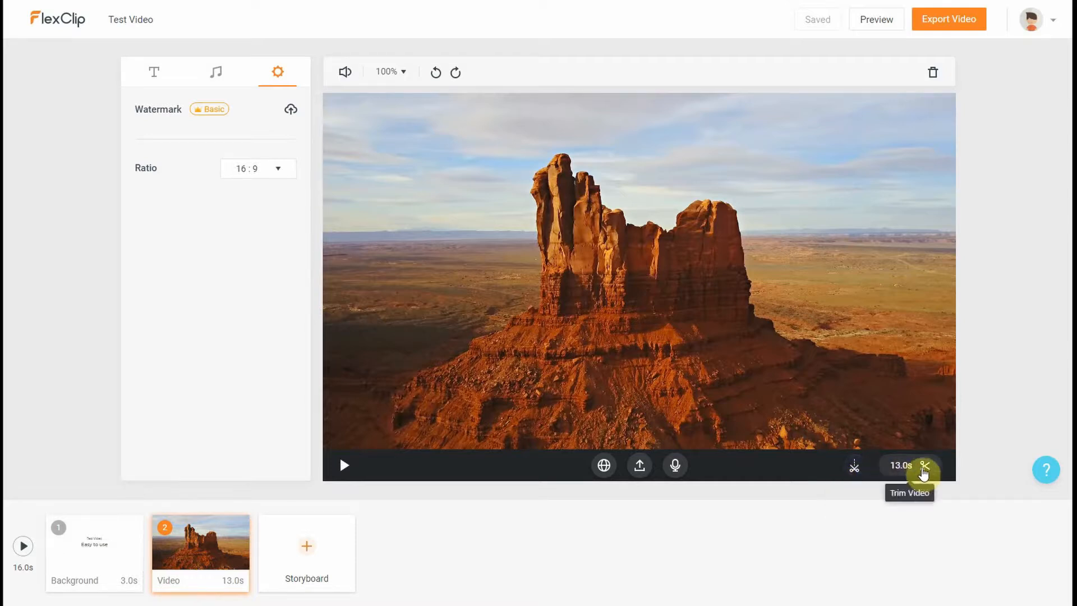
pyautogui.click(854, 466)
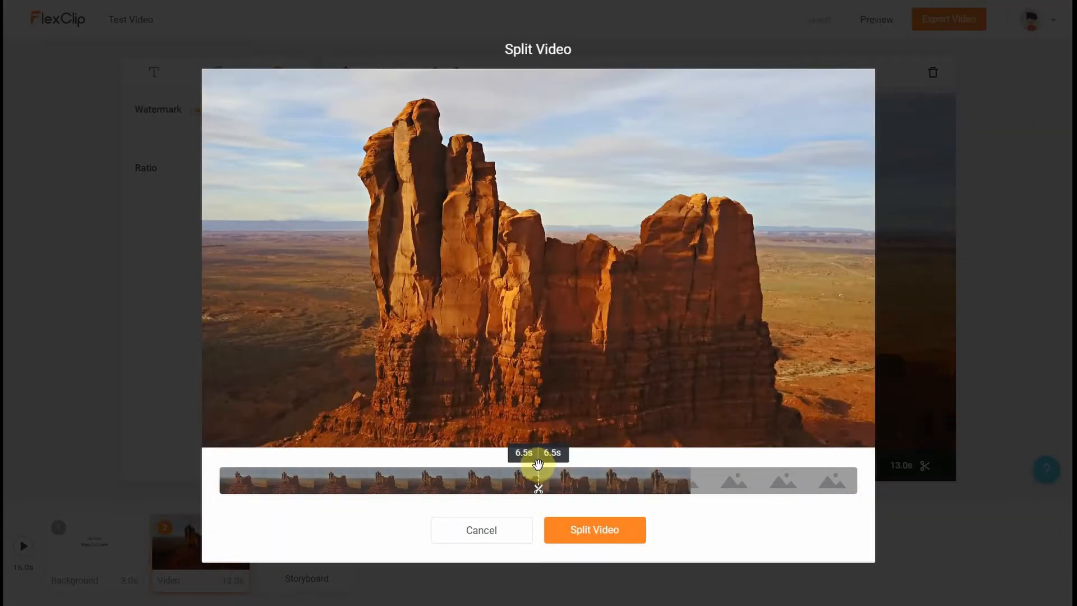
pyautogui.moveTo(537, 464); pyautogui.dragTo(462, 470)
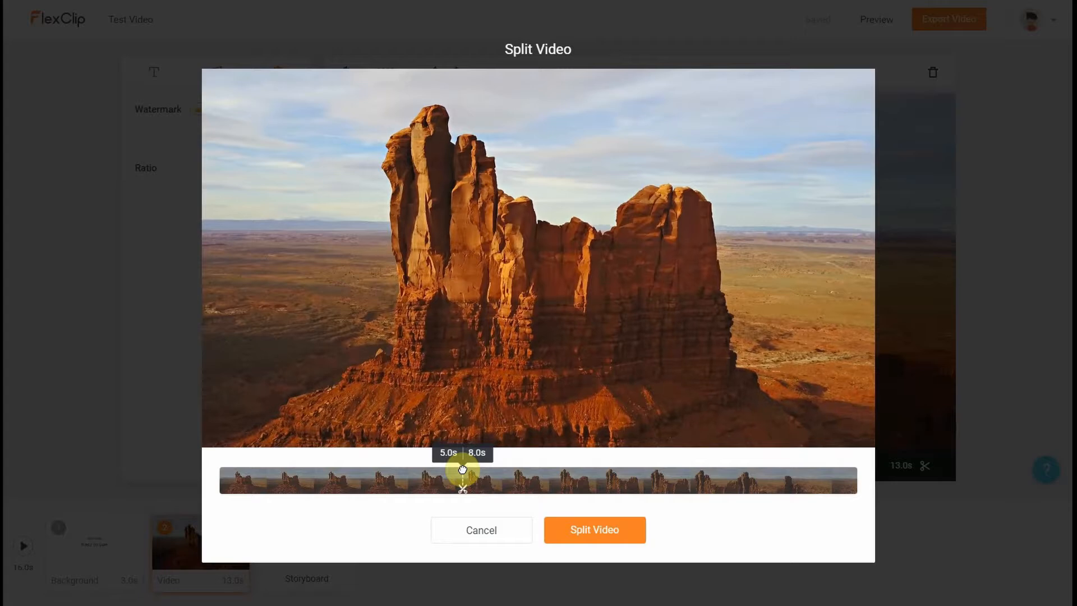
pyautogui.click(584, 530)
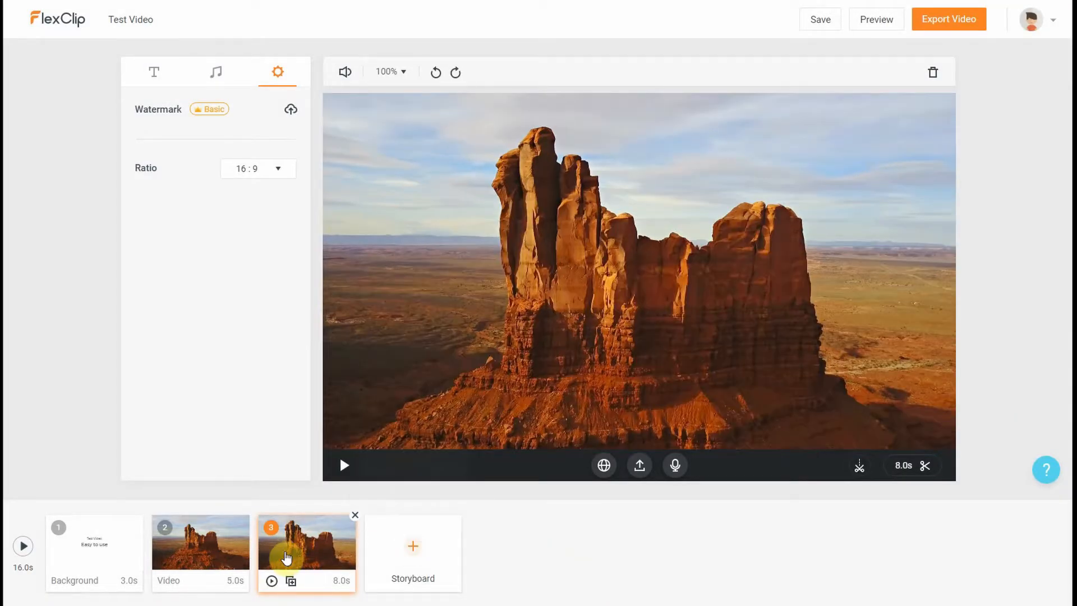
# Step: View both parts of the split clip and delete the 8.0 s part in the third scene
pyautogui.click(207, 553)
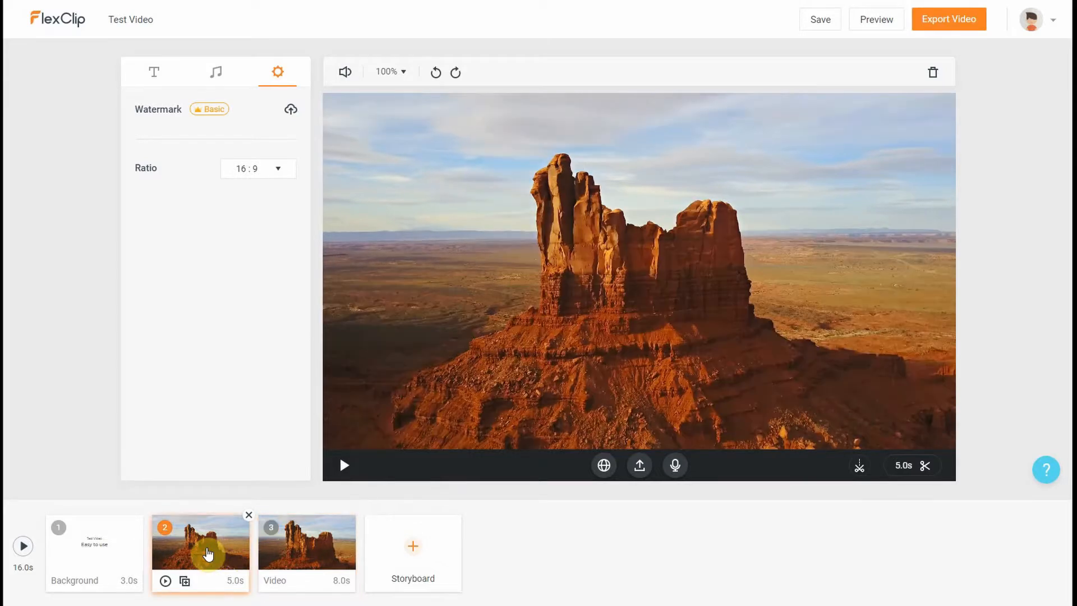
pyautogui.click(287, 553)
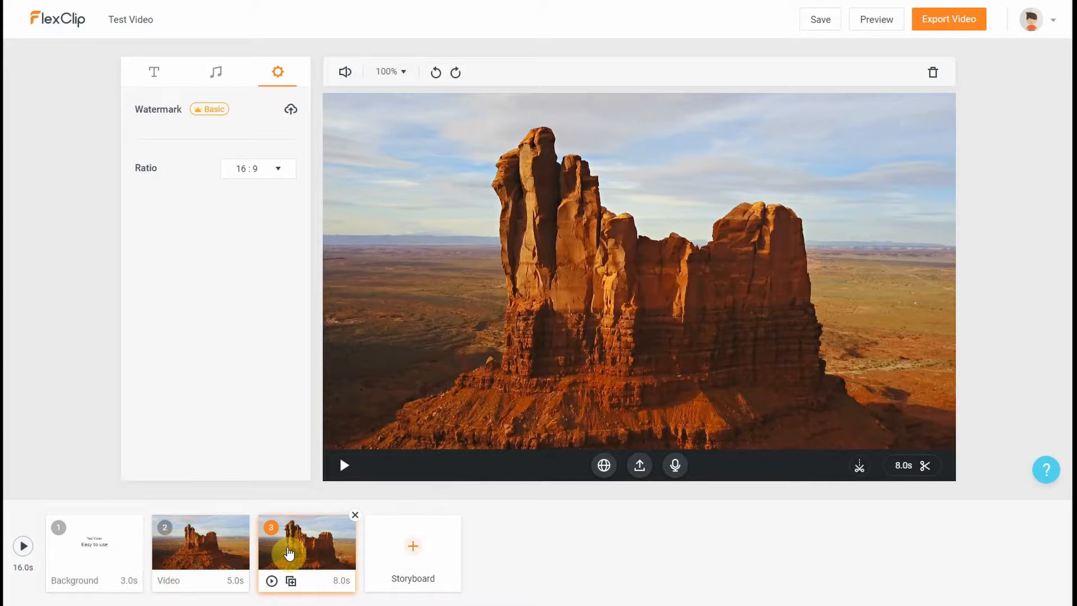
pyautogui.click(353, 511)
pyautogui.click(583, 361)
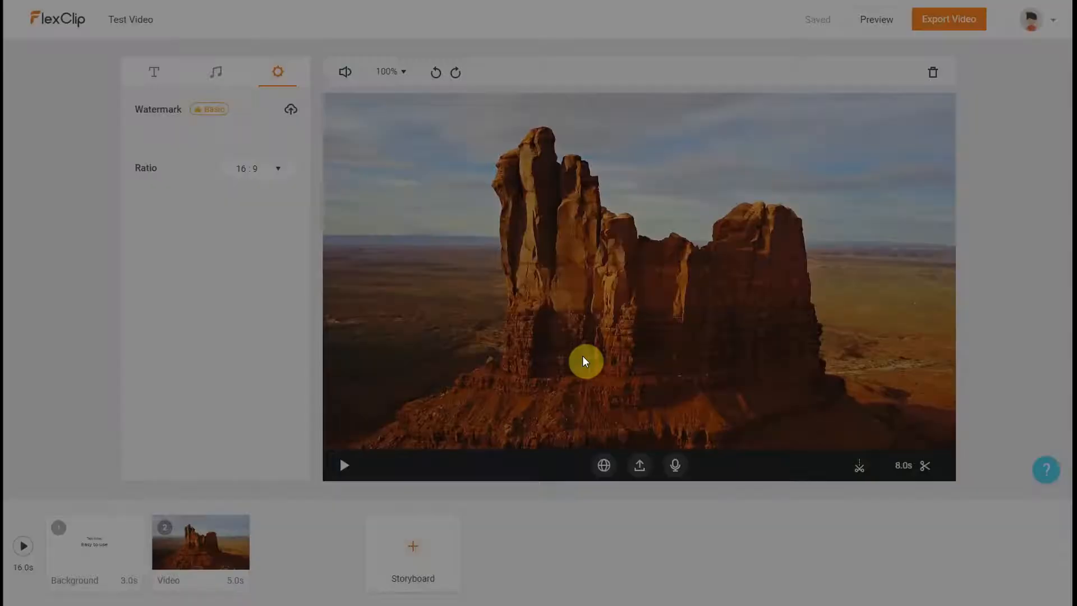
# Step: Preview the whole video and return to editing
pyautogui.click(25, 545)
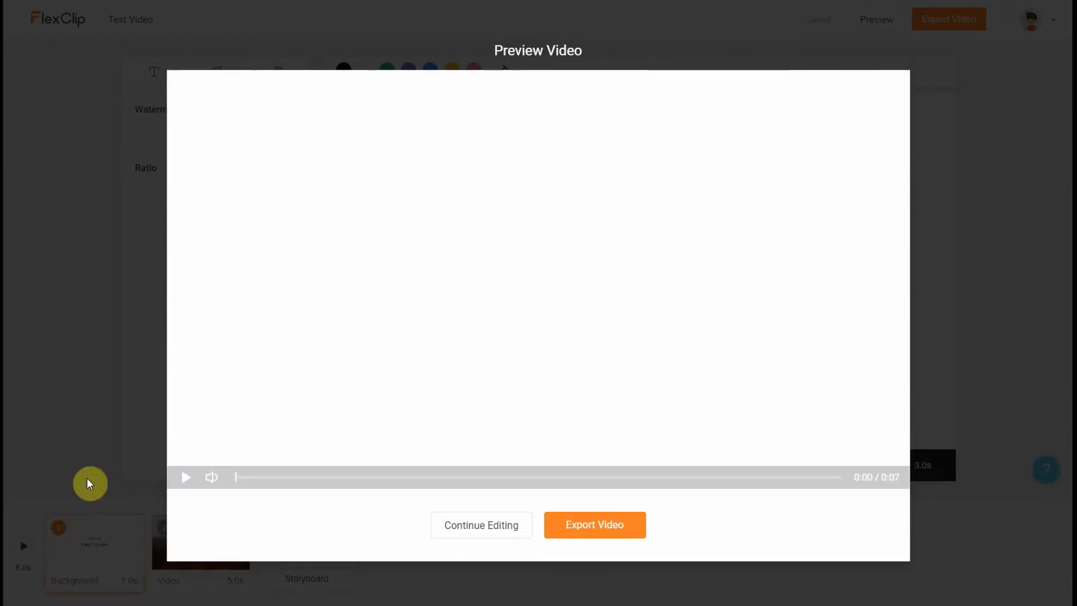
pyautogui.click(480, 526)
pyautogui.moveTo(312, 590)
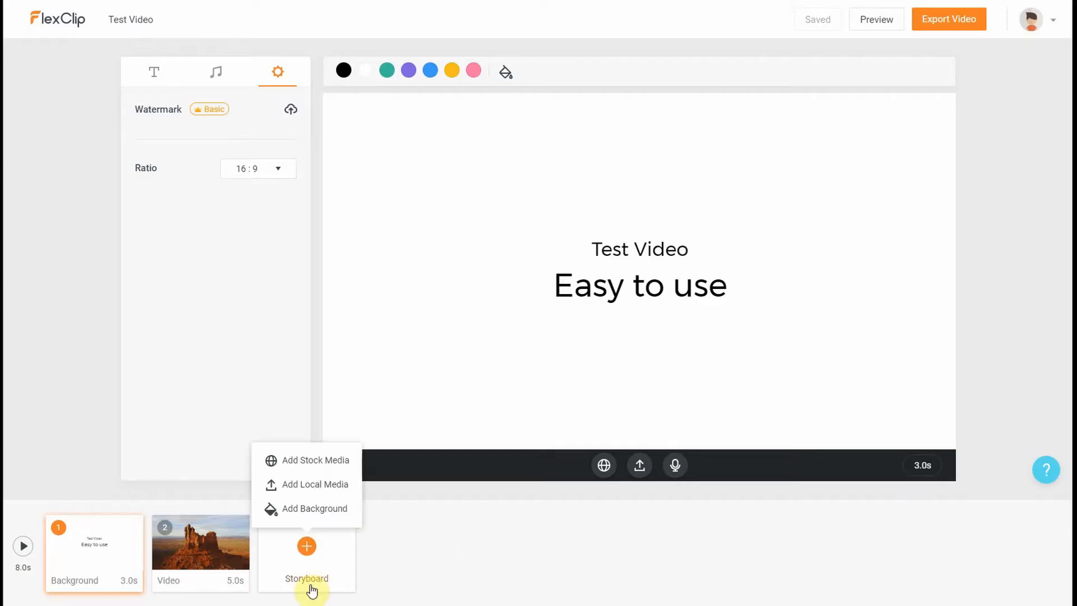
# Step: Try trimming the second scene's video by moving its end point, and cancel the trim
pyautogui.click(191, 561)
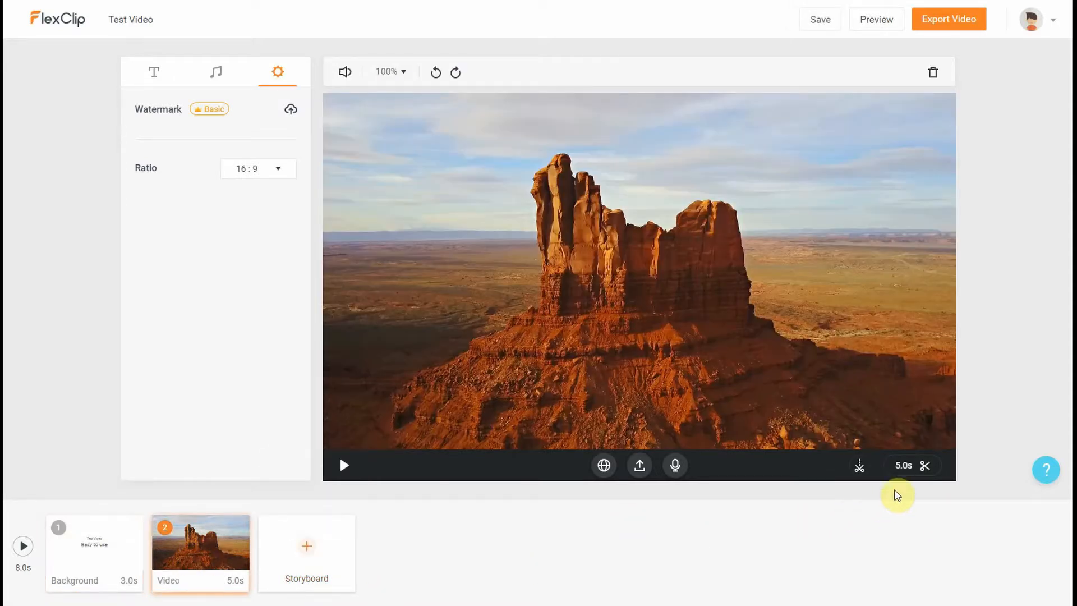
pyautogui.click(923, 469)
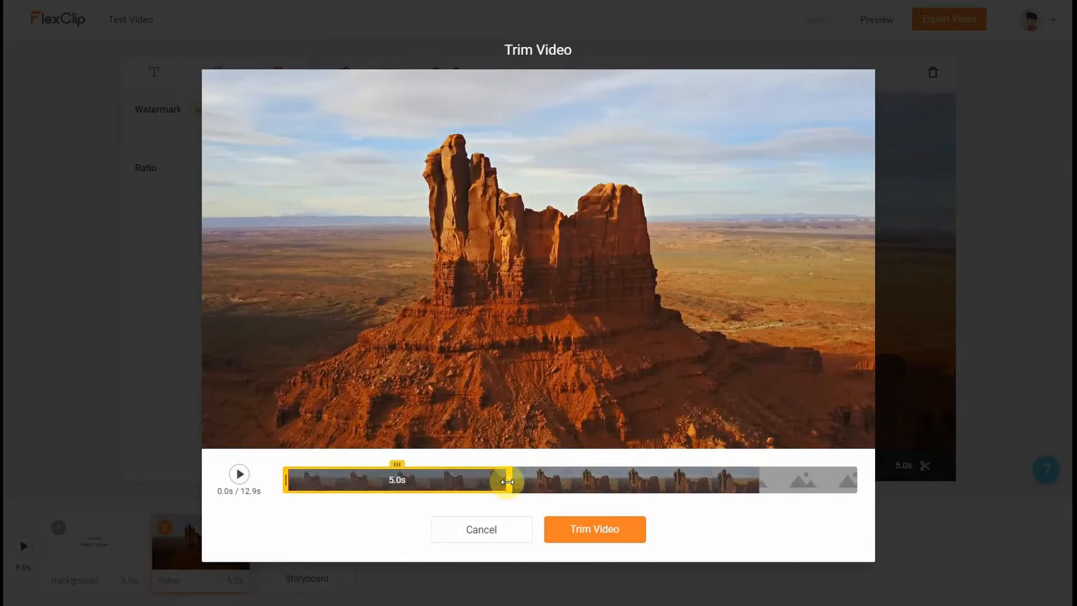
pyautogui.moveTo(508, 482); pyautogui.dragTo(490, 482)
pyautogui.moveTo(487, 482); pyautogui.dragTo(510, 482)
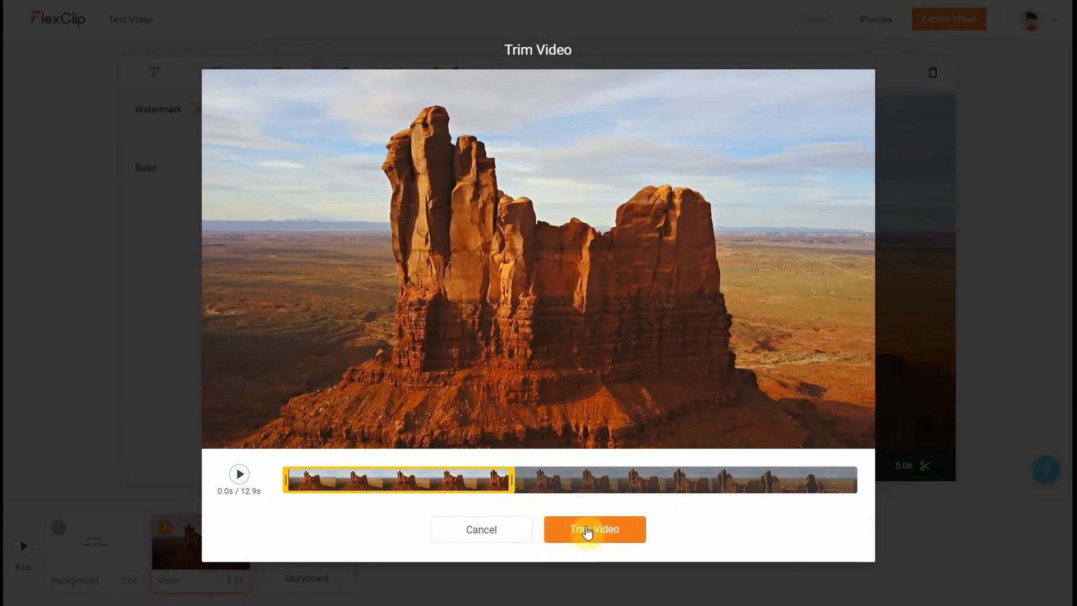
pyautogui.click(507, 535)
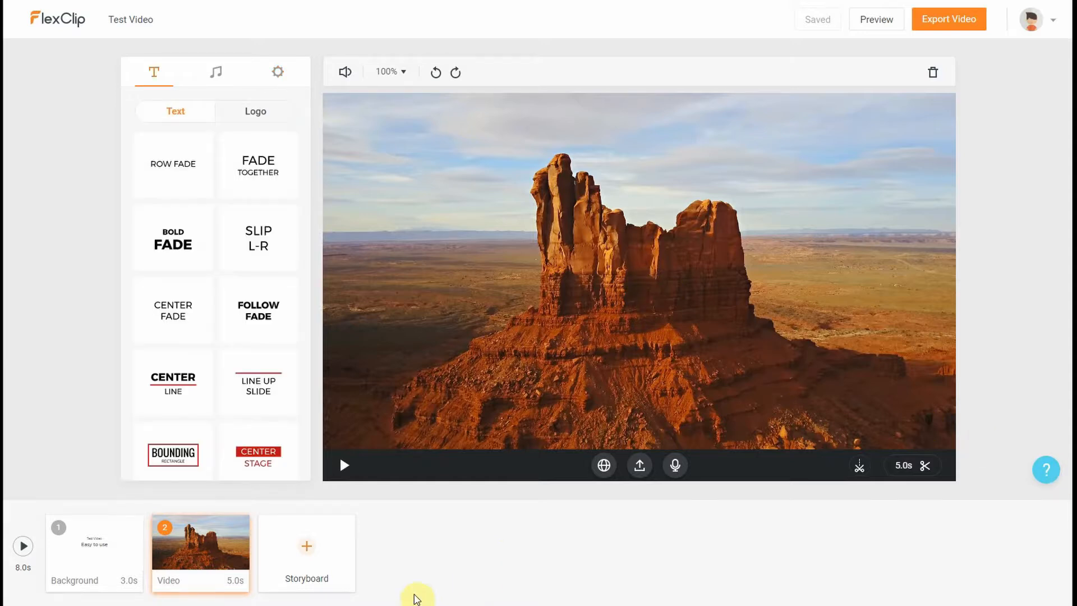
# Step: Add the stock nature photo looking up through tall forest trees as the third scene
pyautogui.click(332, 564)
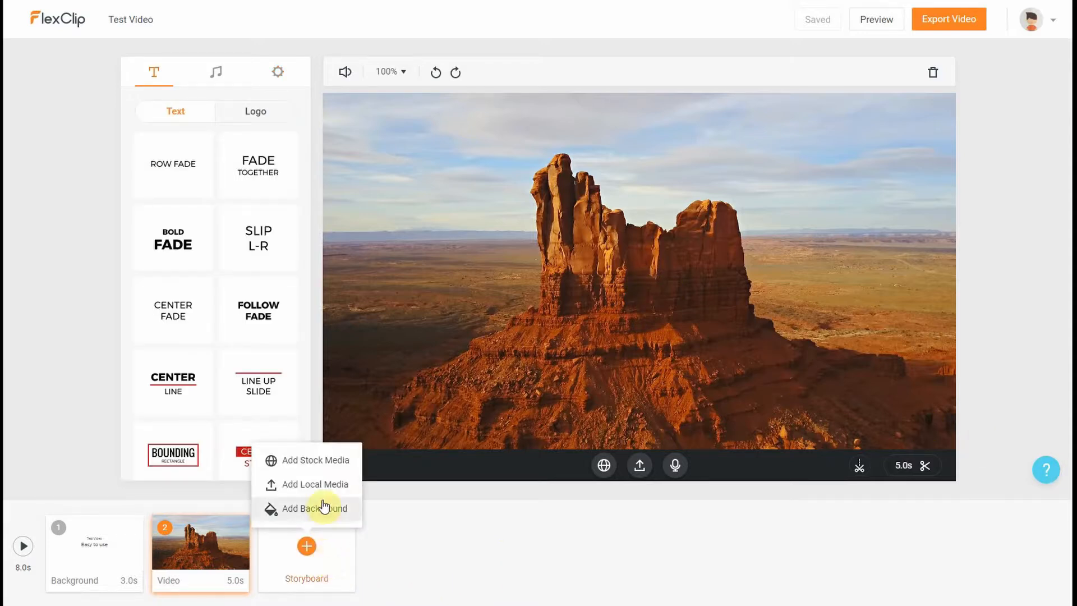
pyautogui.click(319, 460)
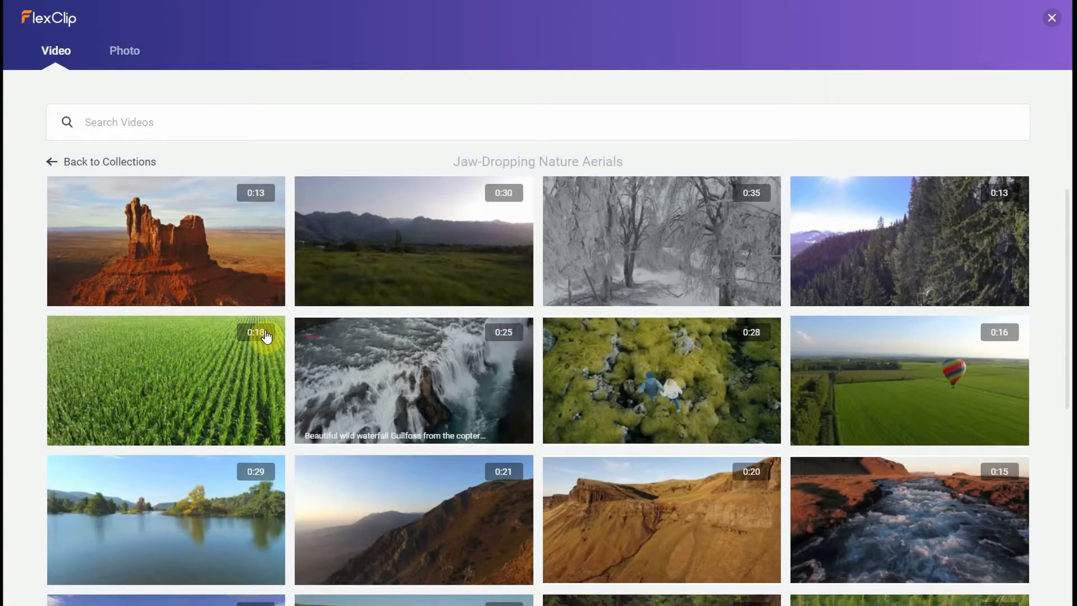
pyautogui.click(124, 56)
pyautogui.moveTo(413, 304)
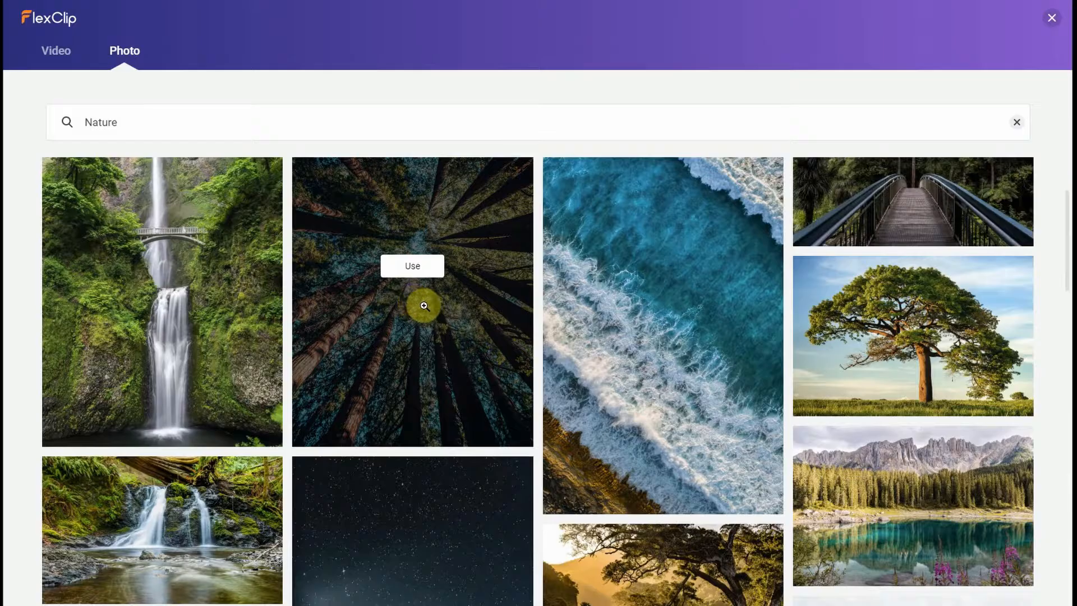
pyautogui.click(414, 270)
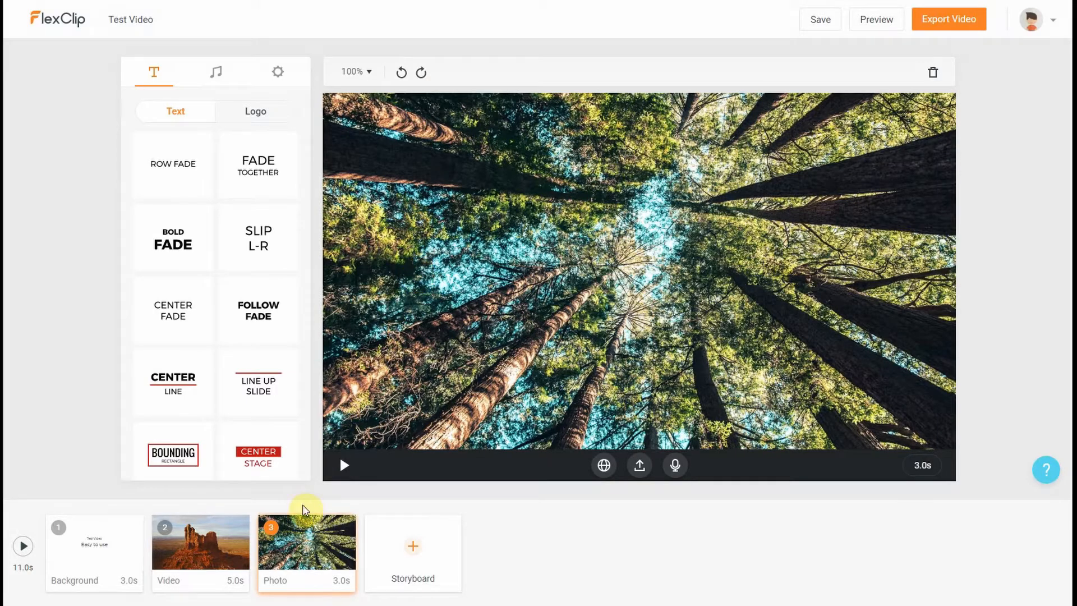
# Step: Add a Bold Fade text to the forest photo scene and enter "Test Video" as its title
pyautogui.moveTo(297, 528)
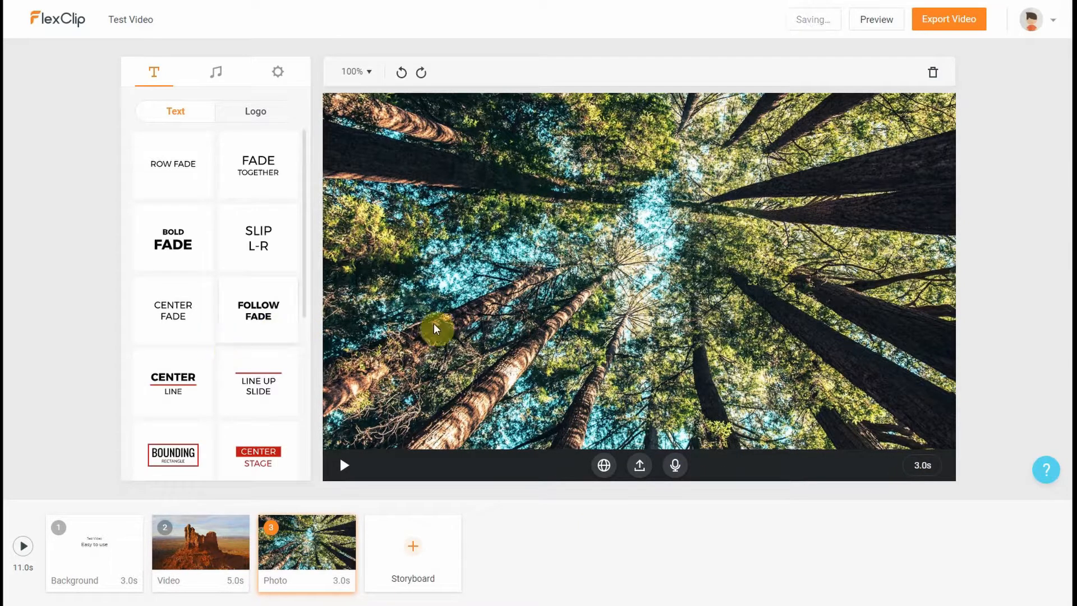
pyautogui.click(172, 233)
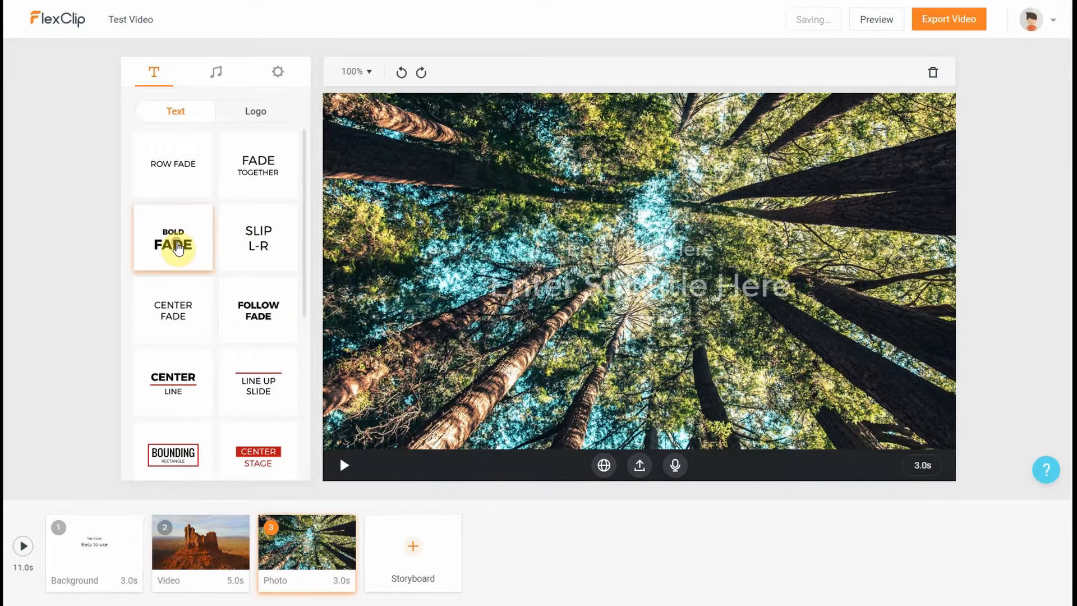
pyautogui.doubleClick(627, 276)
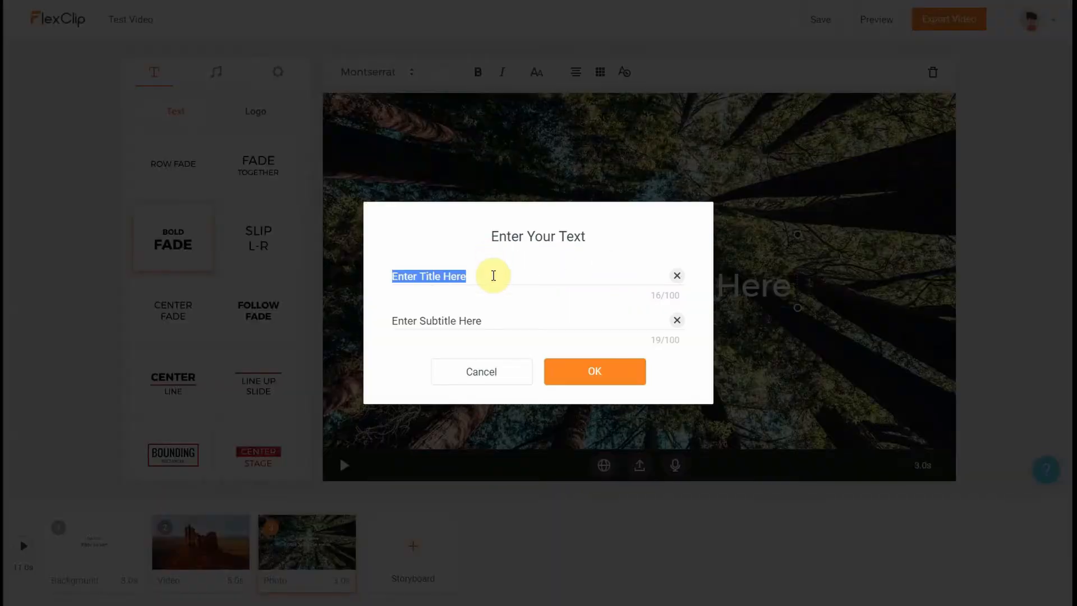
pyautogui.write('Video')
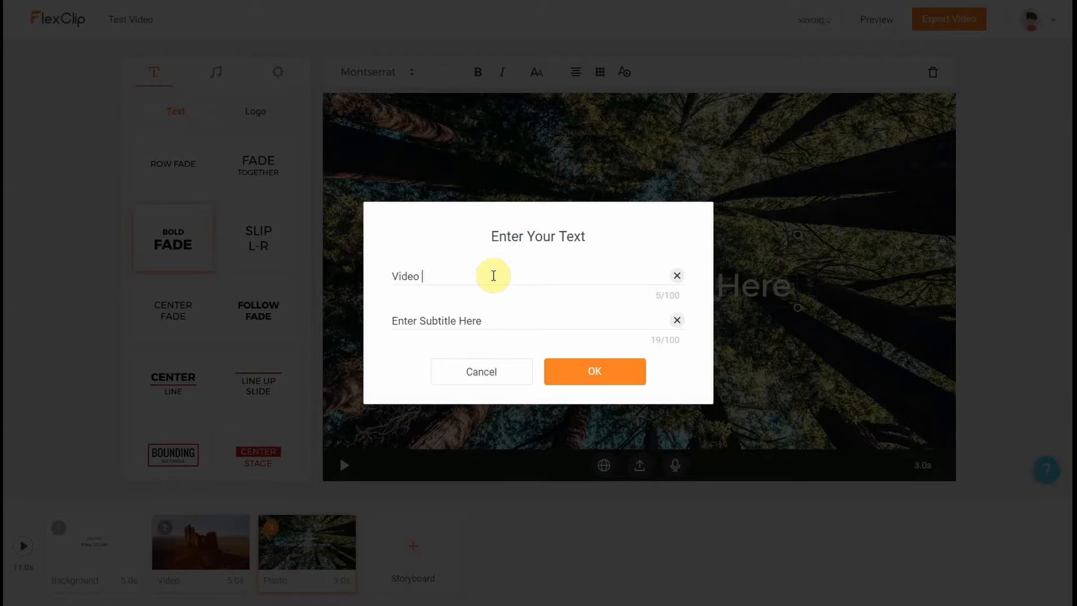
pyautogui.press('BackSpace')
pyautogui.press('BackSpace')
pyautogui.press('BackSpace')
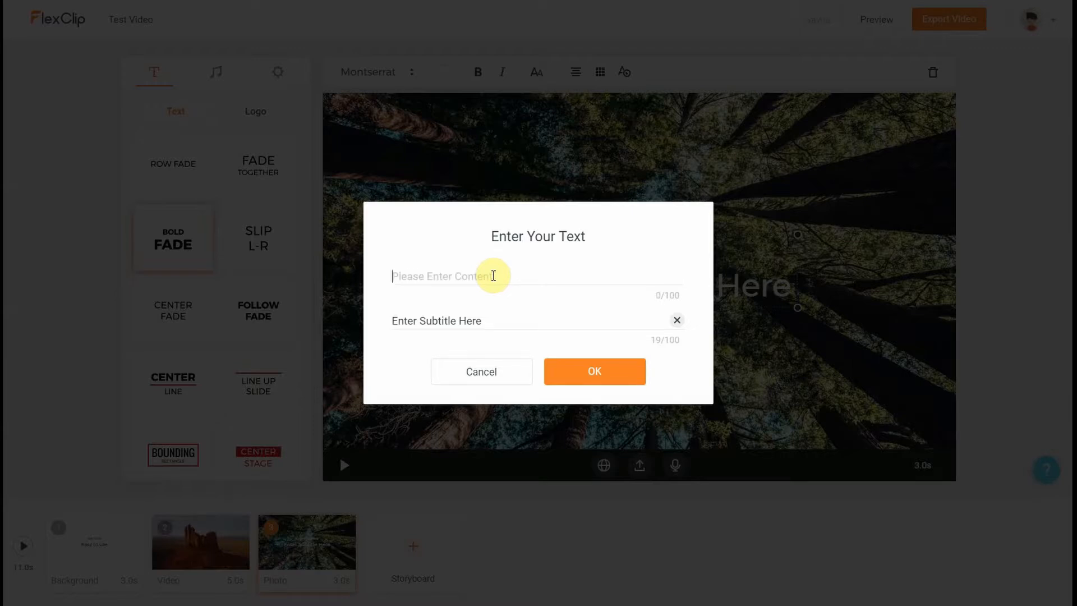
pyautogui.write('Test Video')
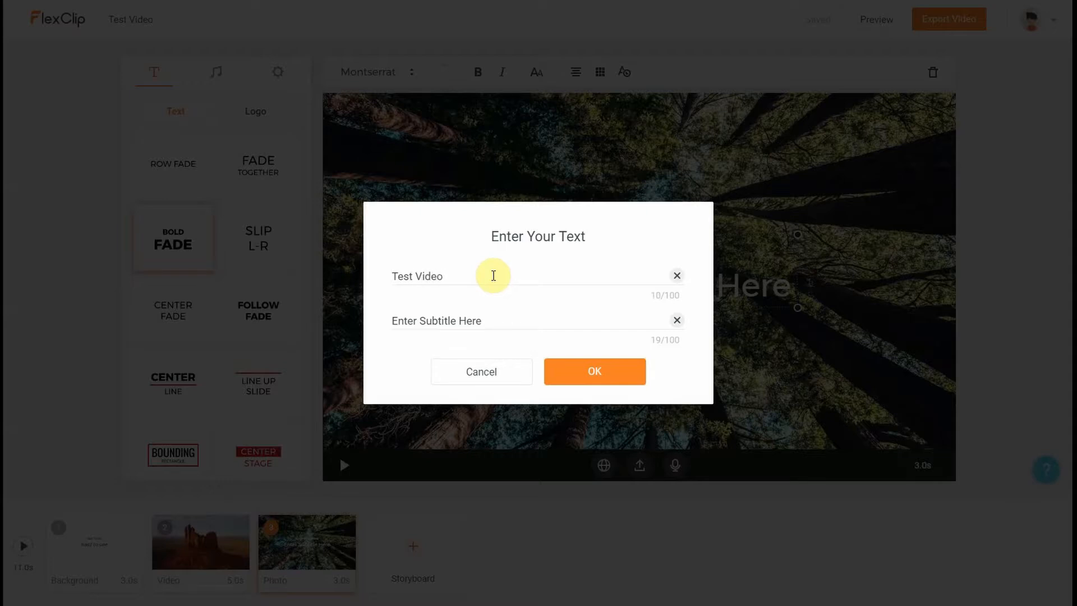
# Step: Enter "Amazing Backgrounds" as the subtitle of the forest scene's text and apply the text
pyautogui.press('Tab')
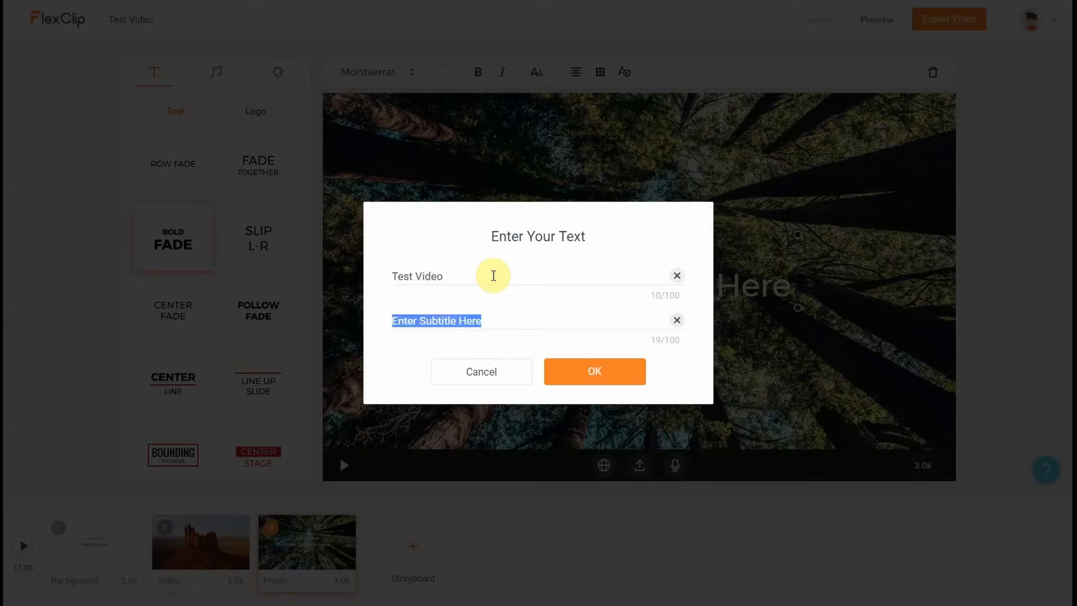
pyautogui.write('Ama')
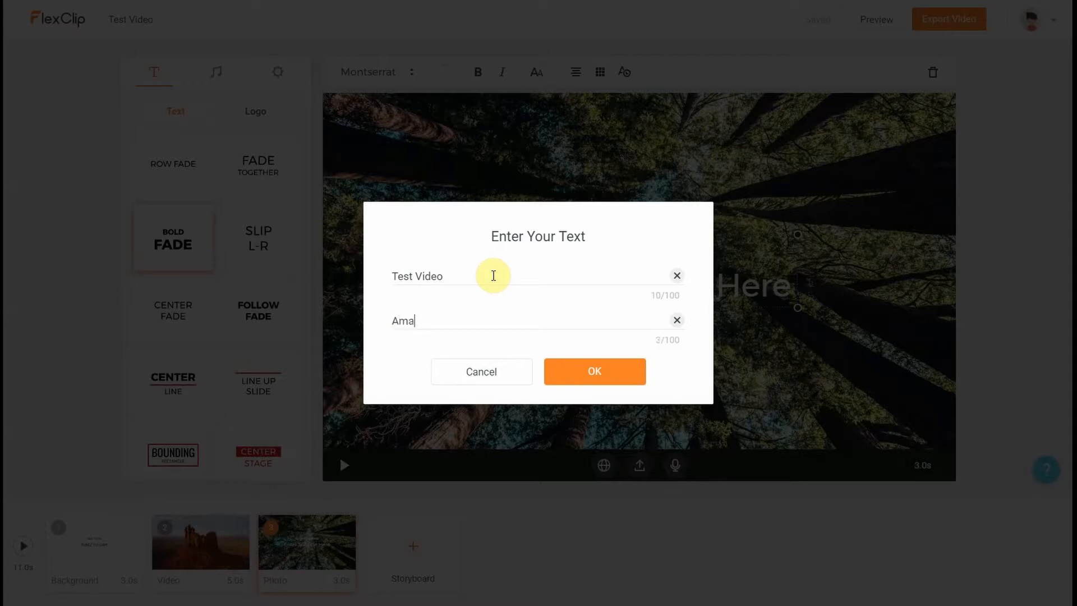
pyautogui.write('zingh')
pyautogui.press('BackSpace')
pyautogui.press('BackSpace')
pyautogui.write('Backgrounds')
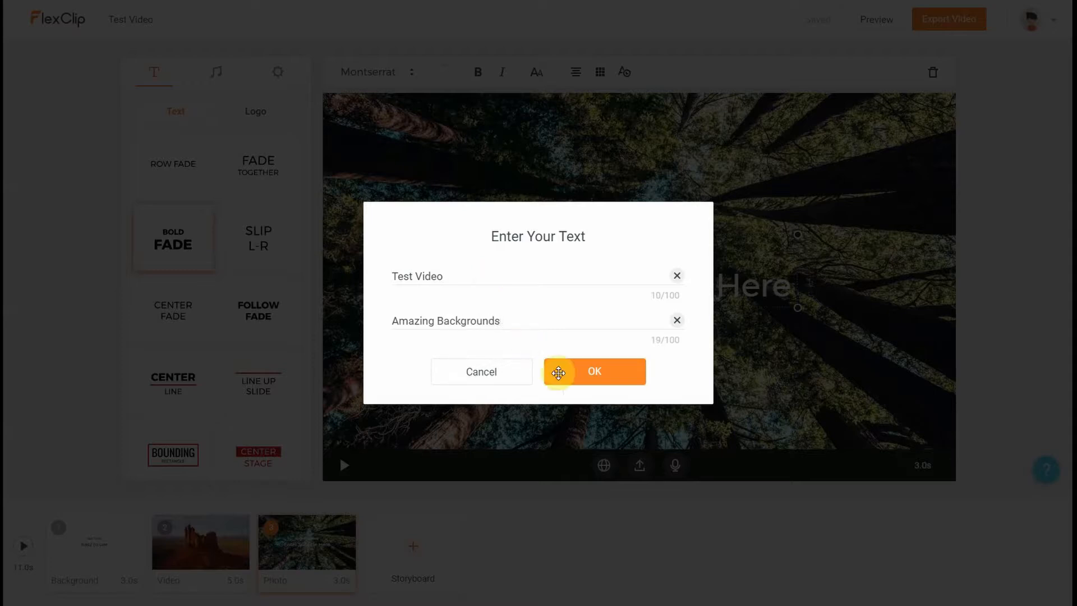
pyautogui.click(584, 371)
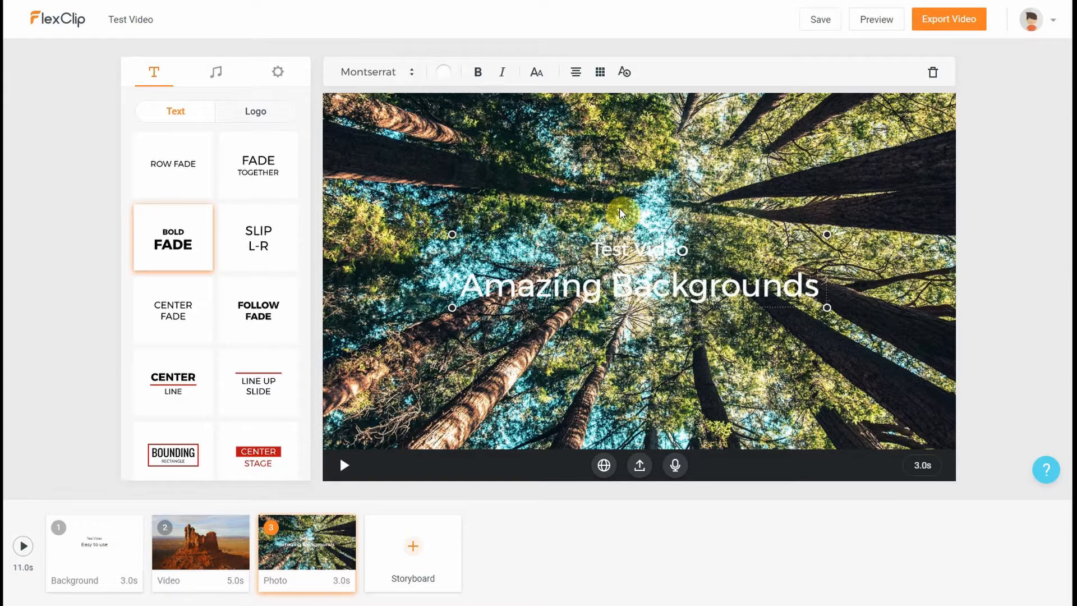
# Step: Try purple, black, red, yellow and blue preset colours on the forest scene's text, and return it to white
pyautogui.click(442, 72)
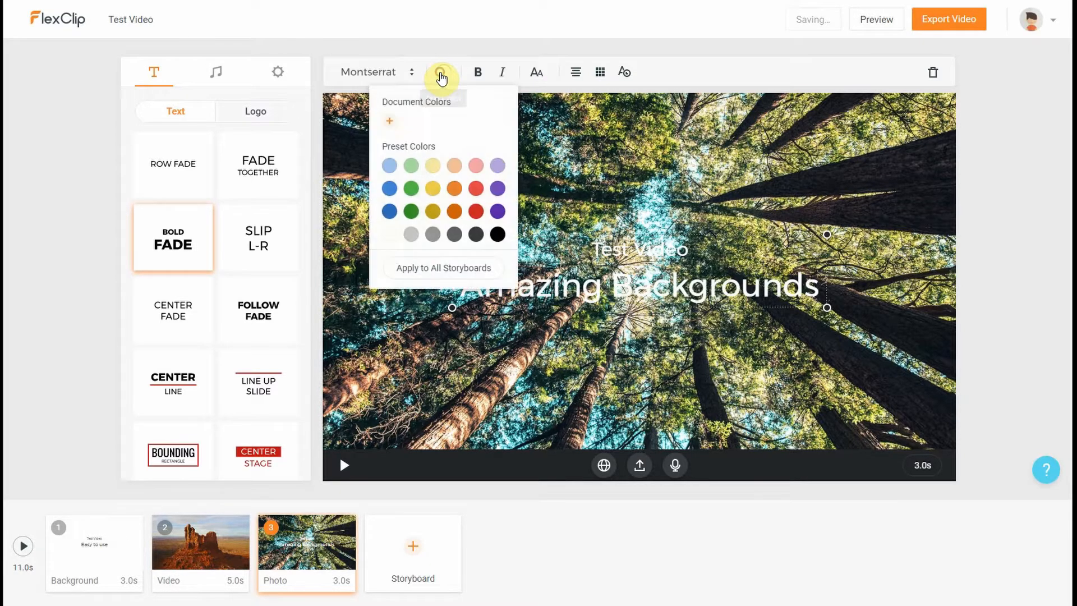
pyautogui.click(497, 189)
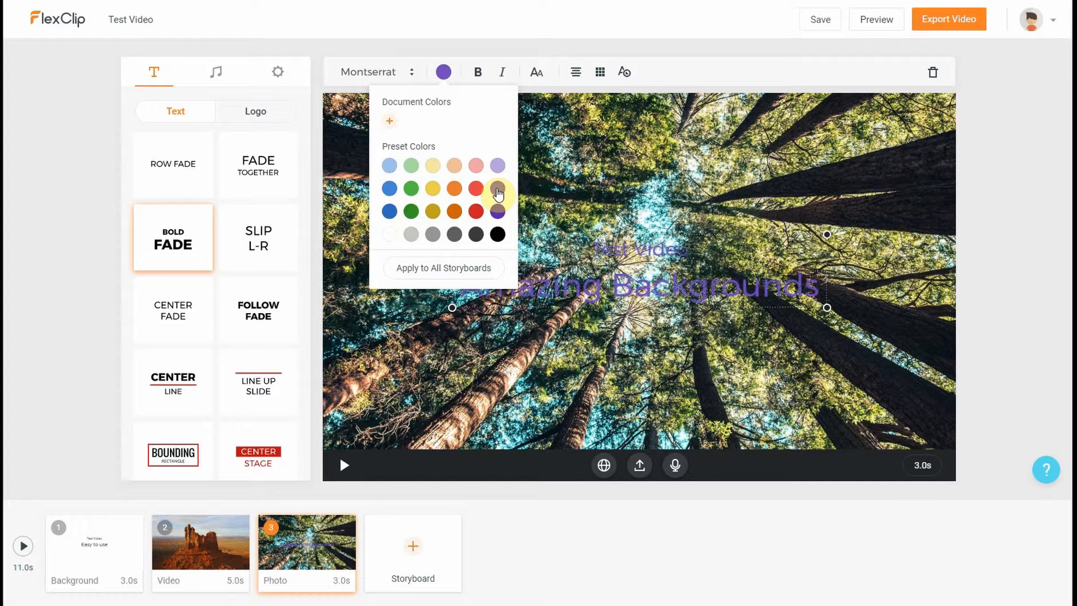
pyautogui.click(497, 235)
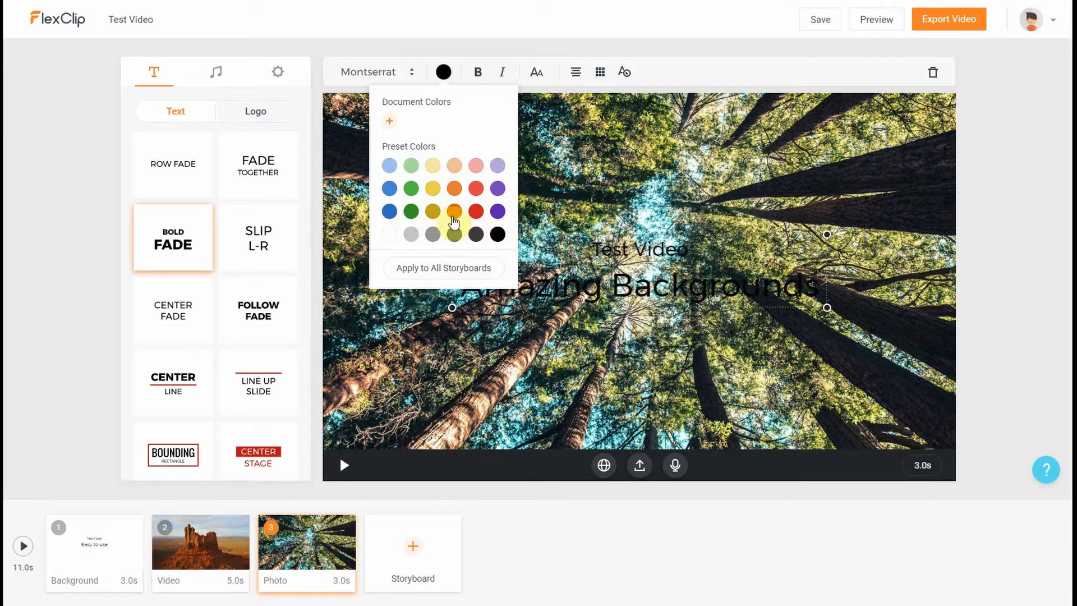
pyautogui.click(476, 212)
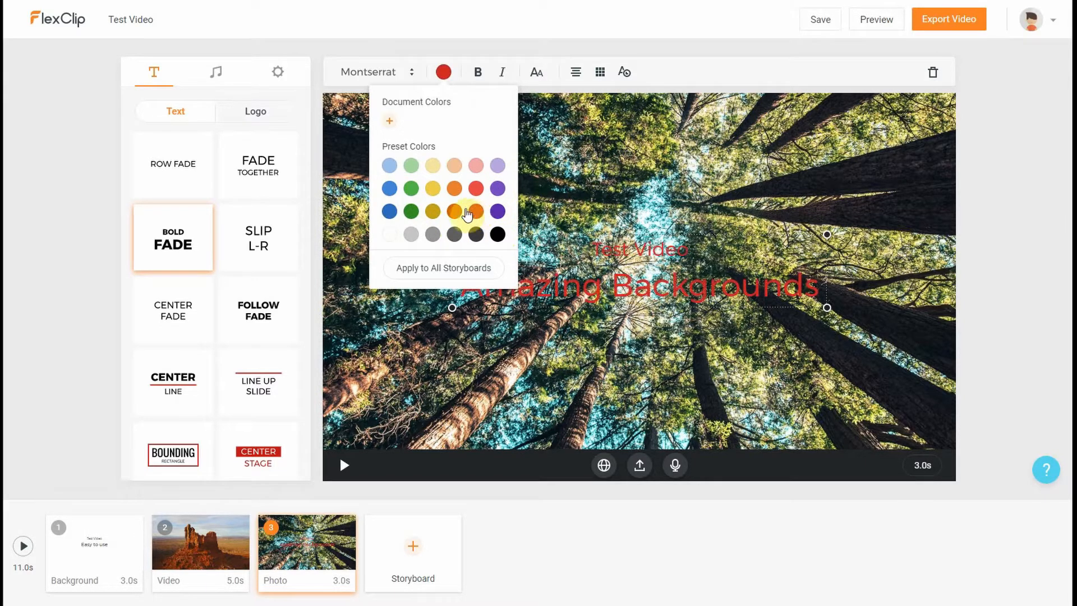
pyautogui.click(431, 192)
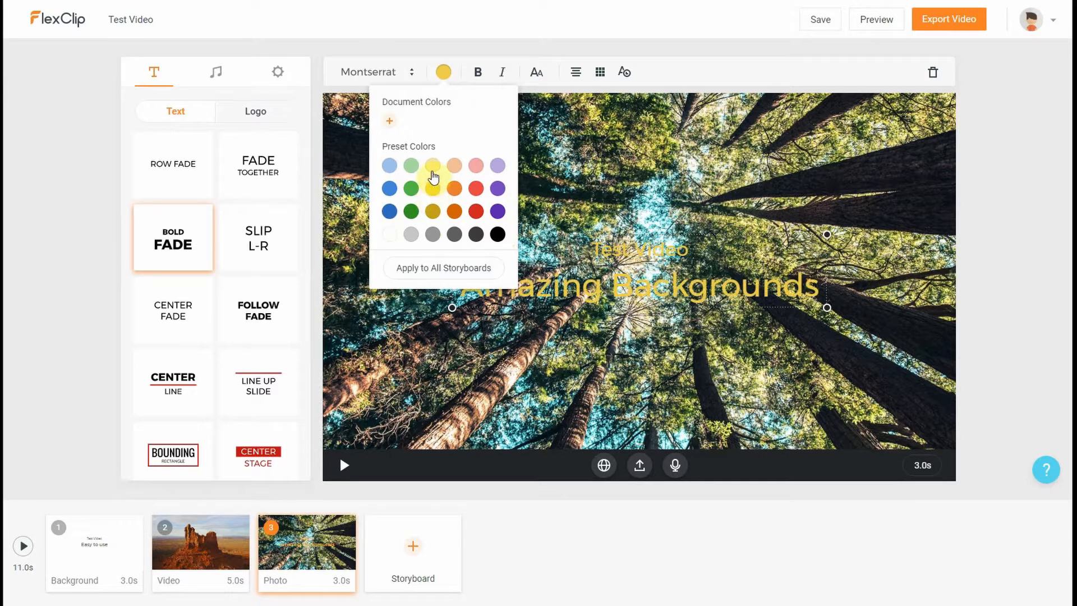
pyautogui.click(389, 167)
pyautogui.click(388, 212)
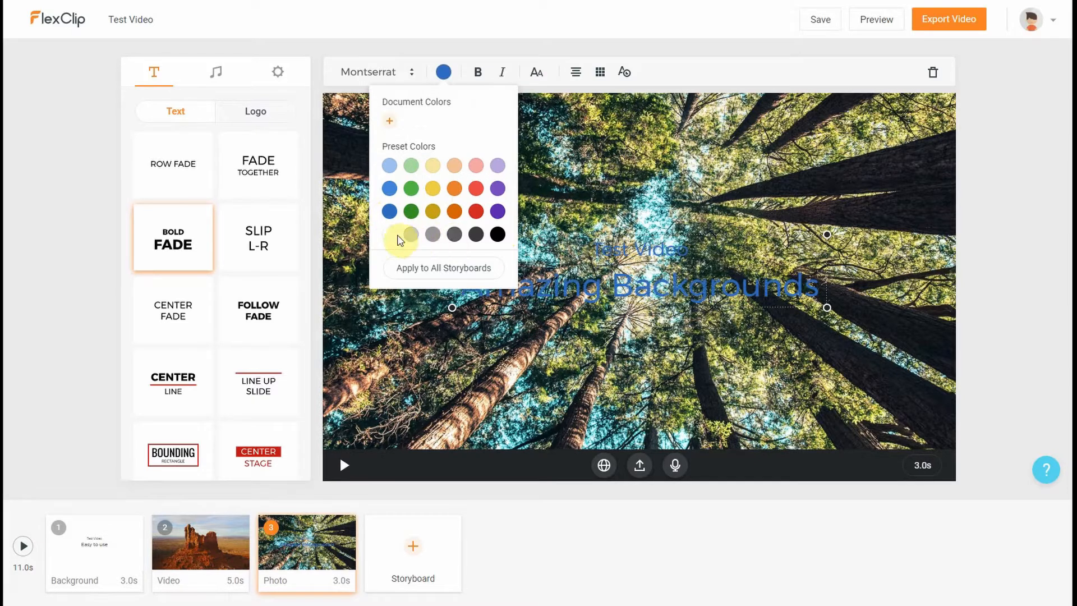
pyautogui.click(393, 234)
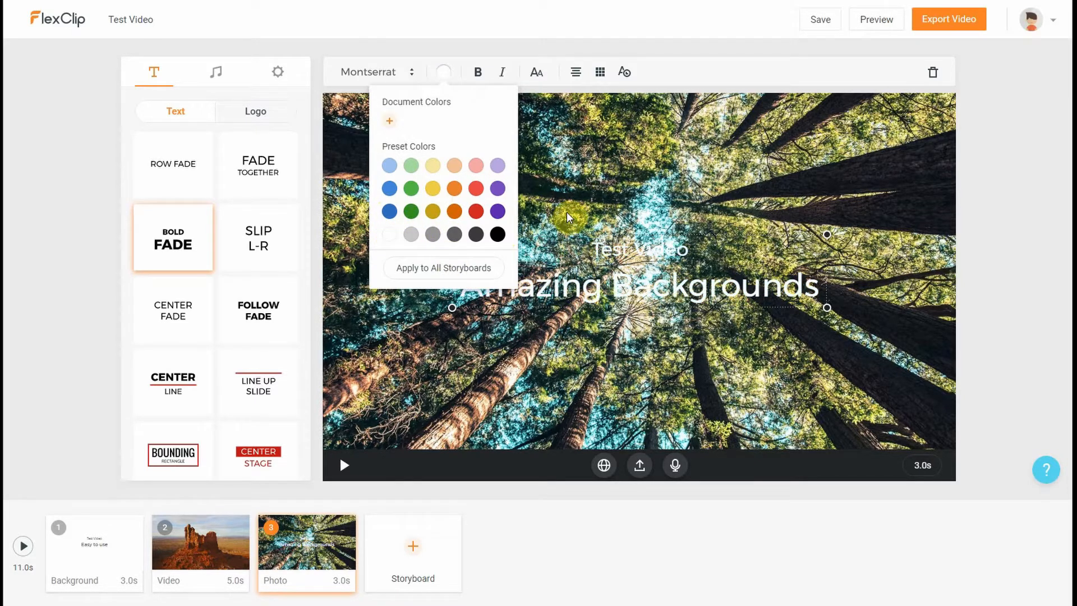
pyautogui.click(583, 184)
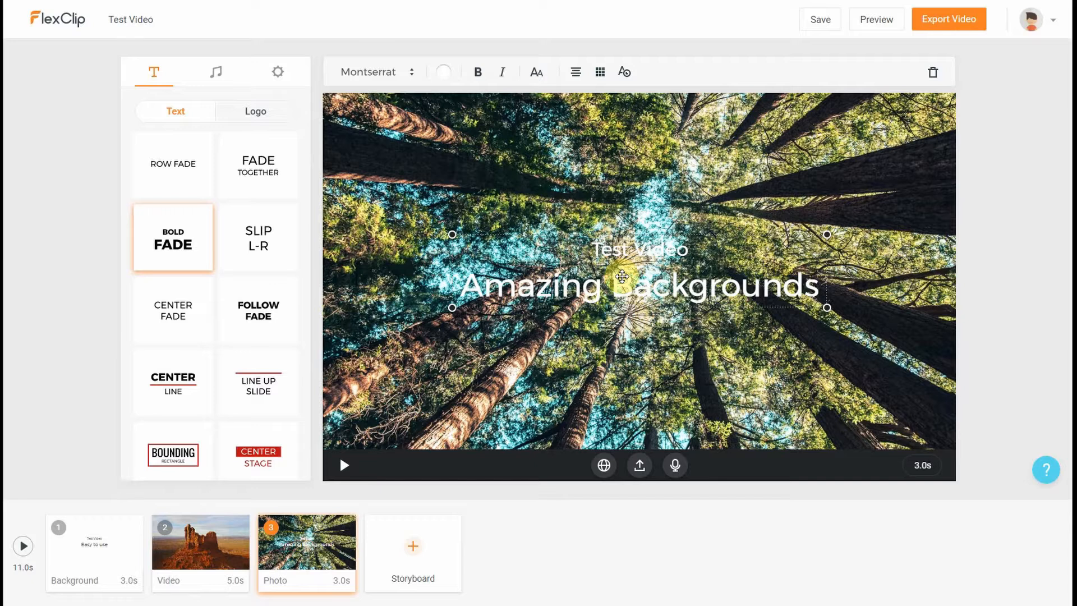
# Step: Move the text slightly up, try the left and right preset positions, and return it to the centre of the scene
pyautogui.moveTo(622, 277); pyautogui.dragTo(631, 255)
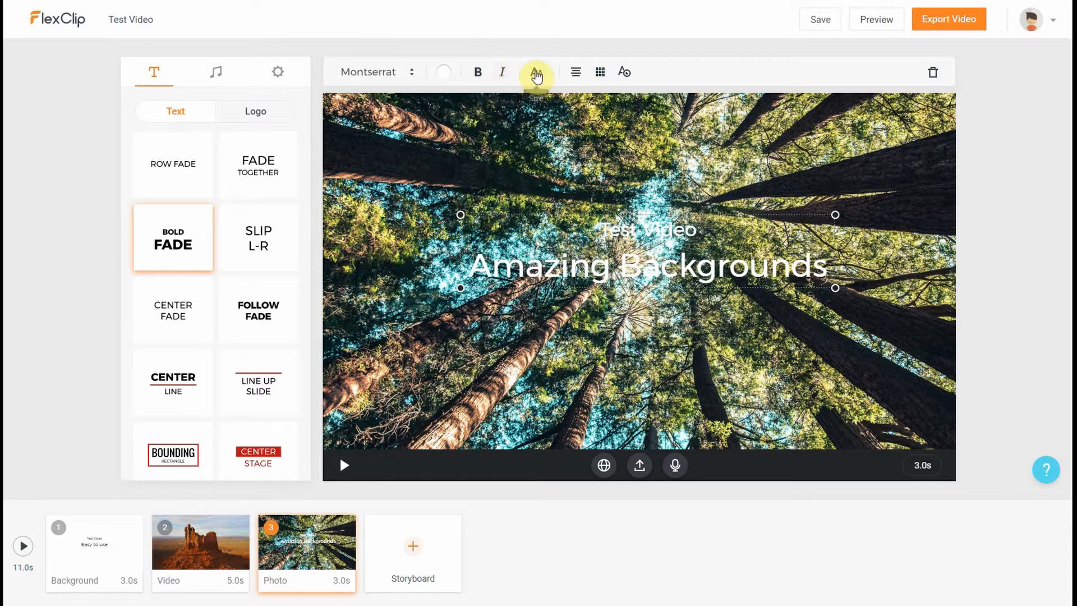
pyautogui.click(600, 76)
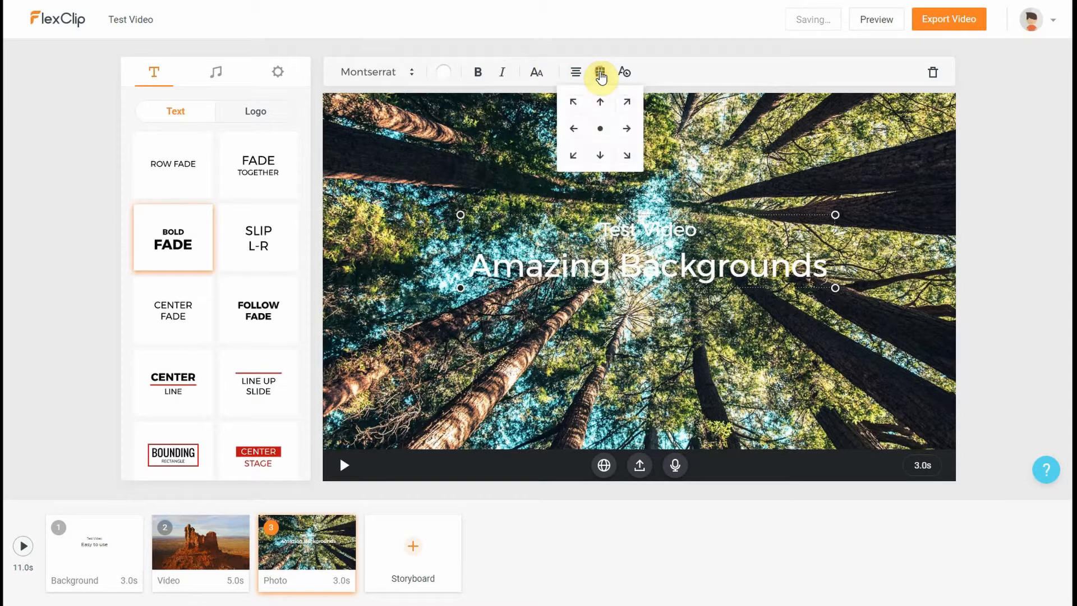
pyautogui.click(573, 129)
pyautogui.click(627, 129)
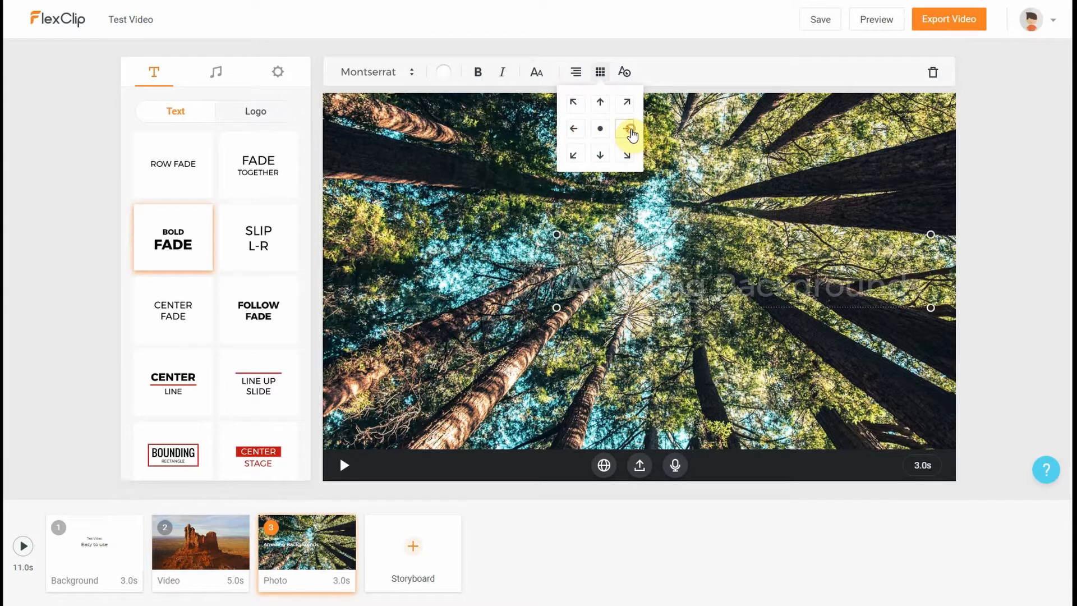
pyautogui.click(600, 130)
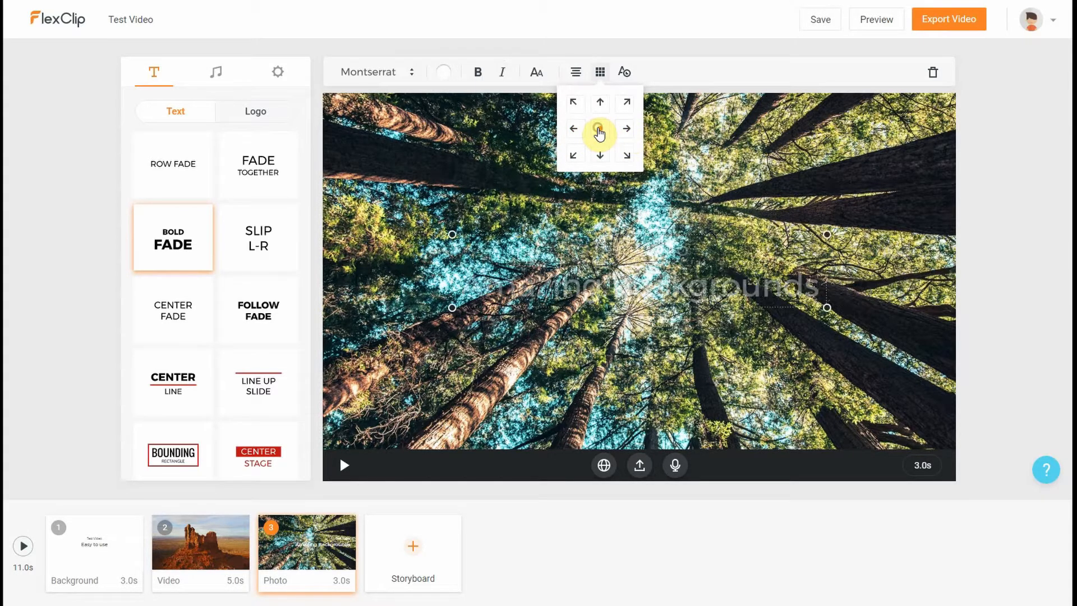
# Step: Delay the text's start so it displays for 2.8 s, play the forest scene, and reselect the text
pyautogui.click(623, 72)
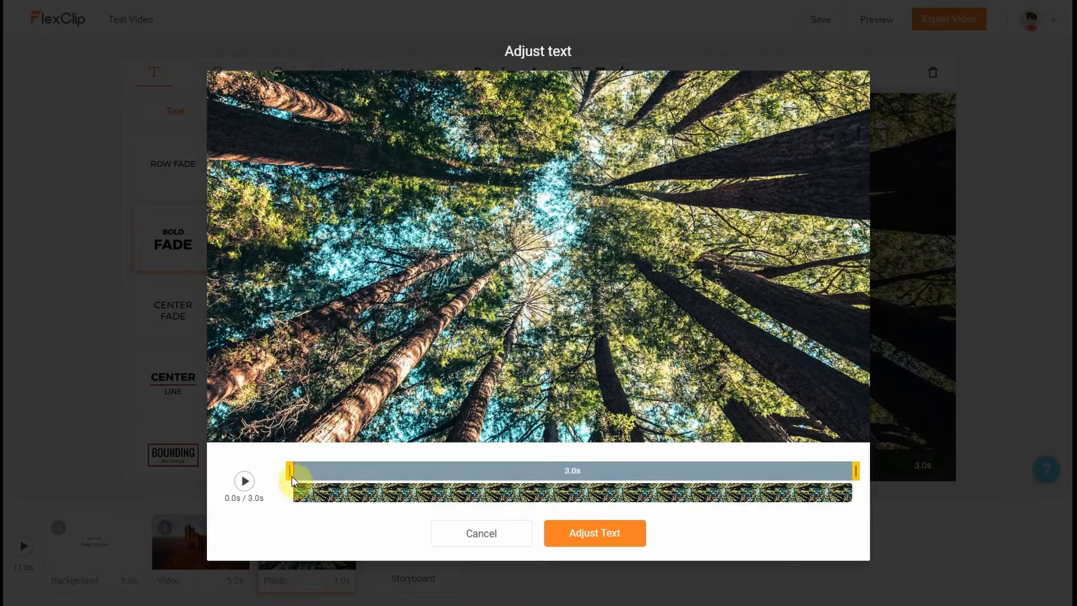
pyautogui.moveTo(289, 471); pyautogui.dragTo(339, 474)
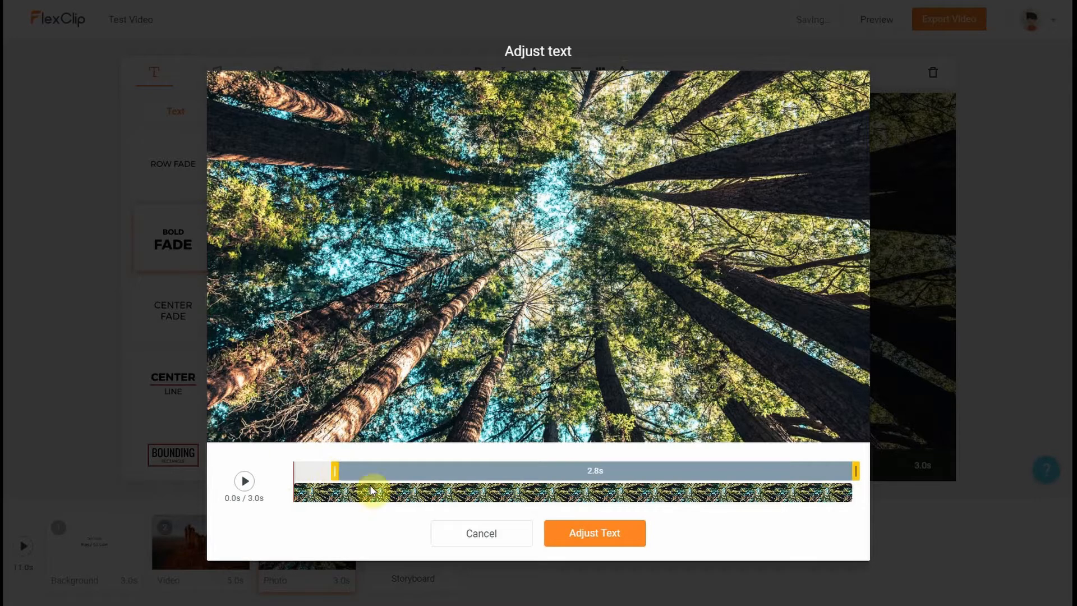
pyautogui.click(591, 537)
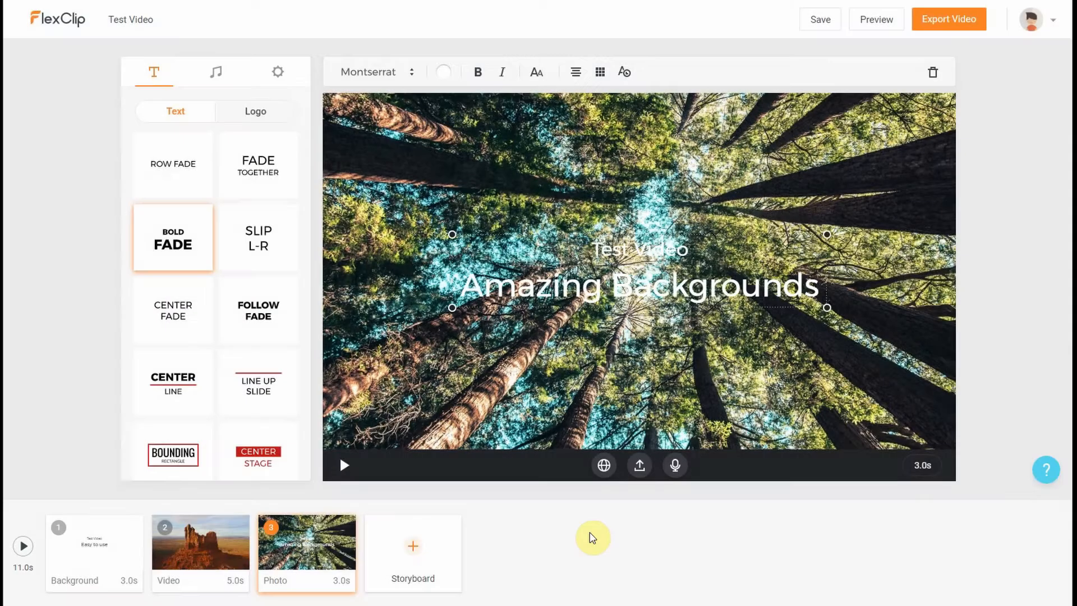
pyautogui.click(344, 465)
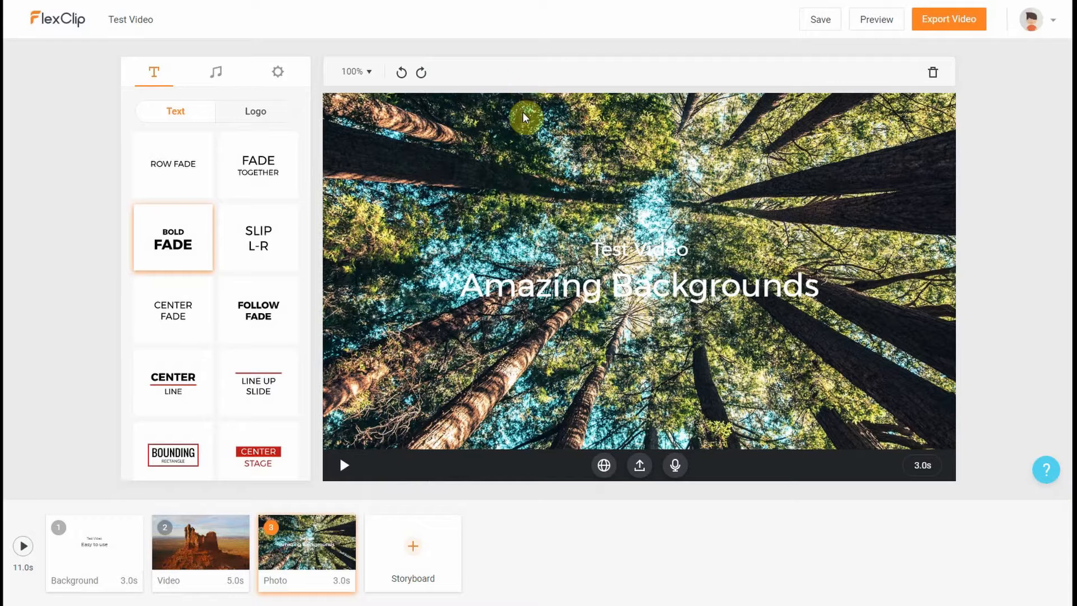
pyautogui.click(588, 286)
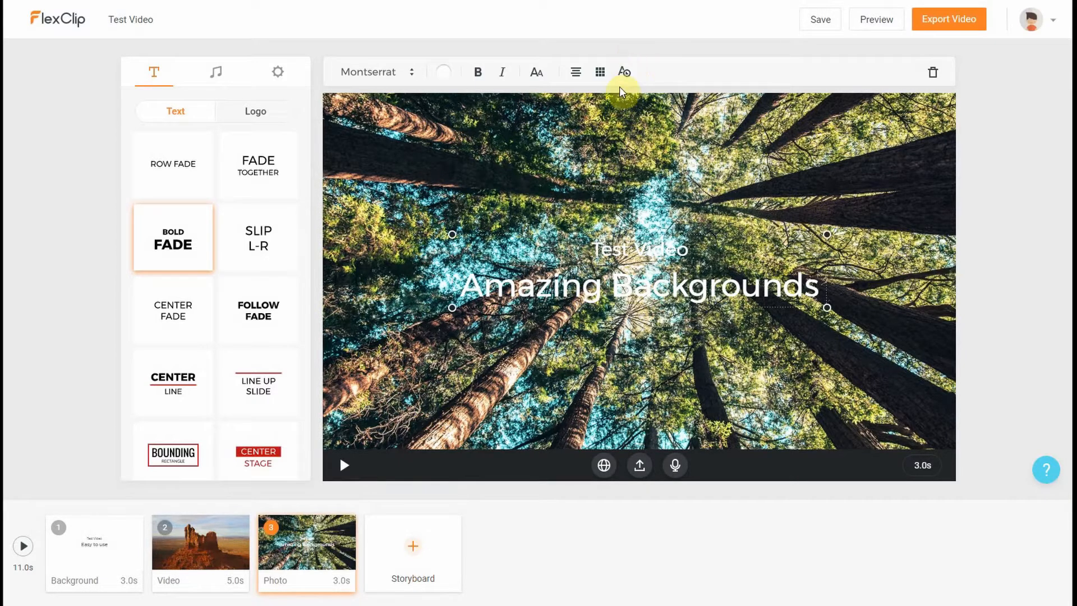
# Step: Delay the start of the forest scene's text slightly further, apply the adjustment, and play the scene
pyautogui.click(625, 72)
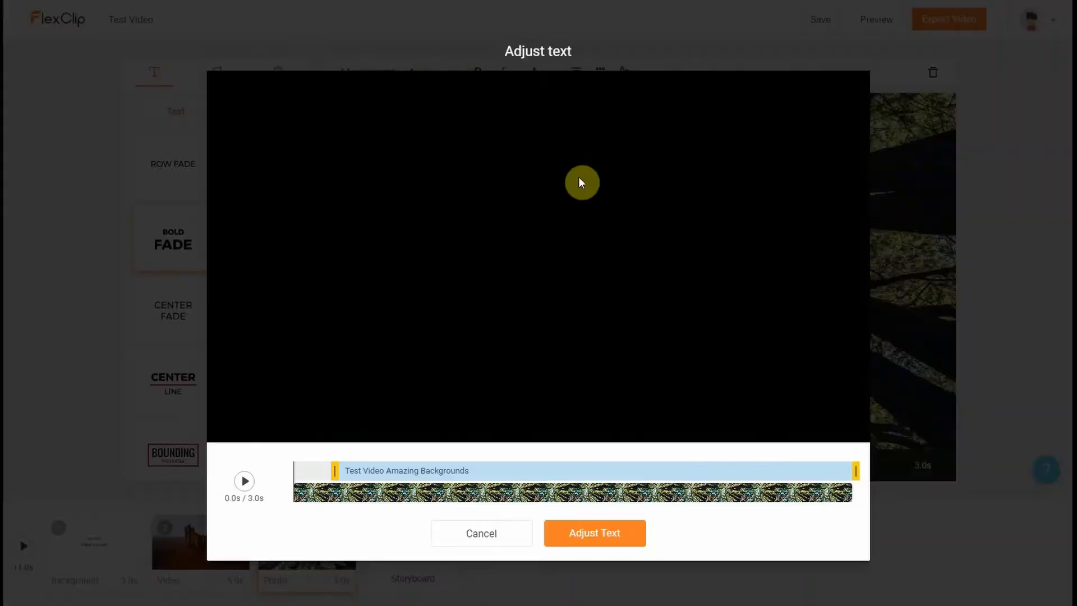
pyautogui.moveTo(335, 470); pyautogui.dragTo(356, 470)
pyautogui.click(597, 533)
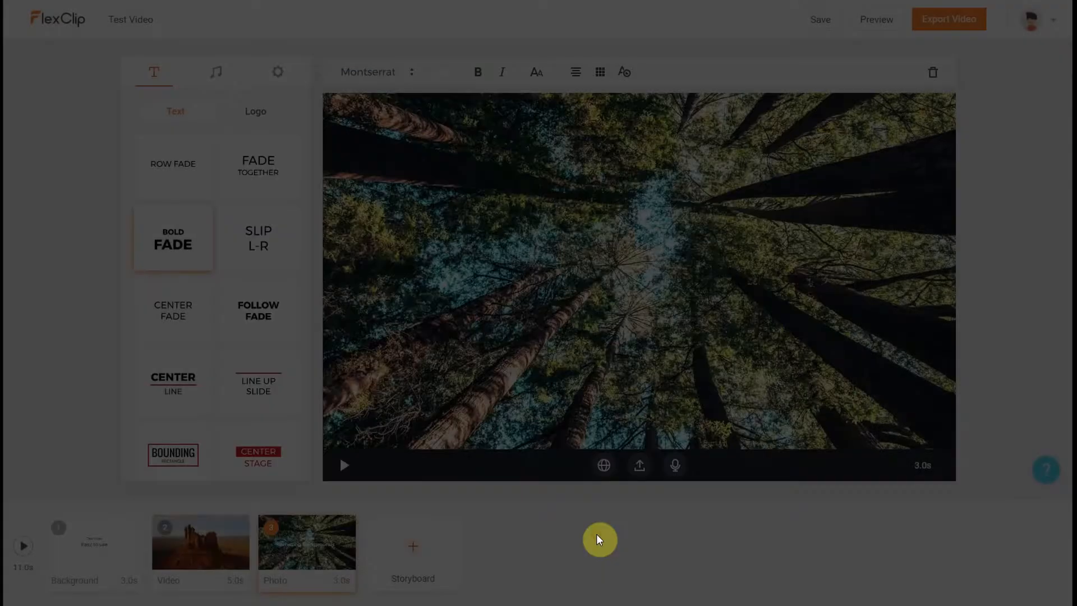
pyautogui.click(344, 468)
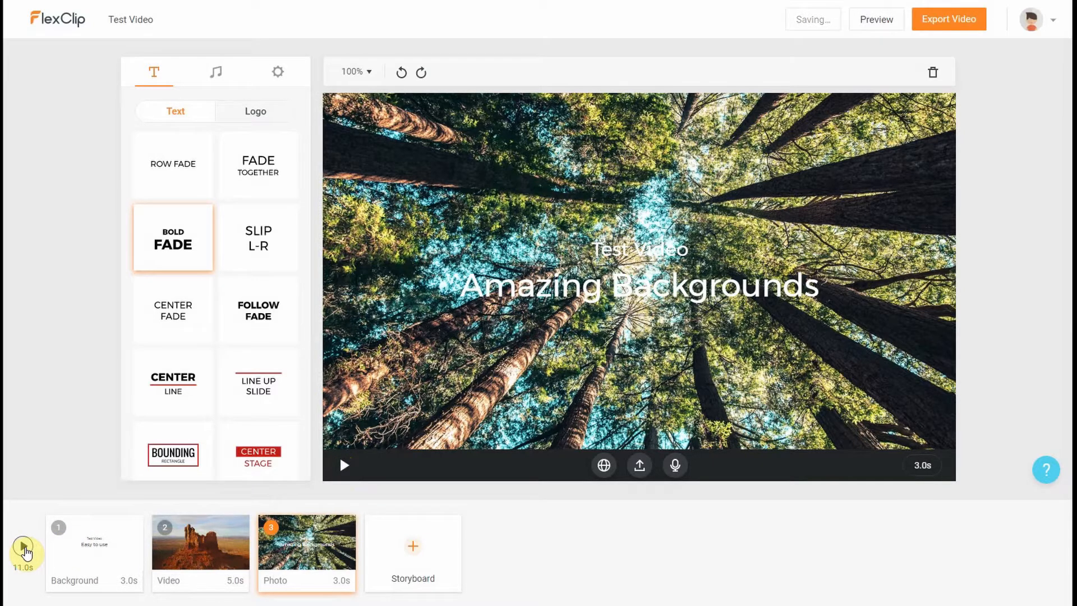
# Step: Preview the whole three-scene video and return to editing
pyautogui.click(25, 548)
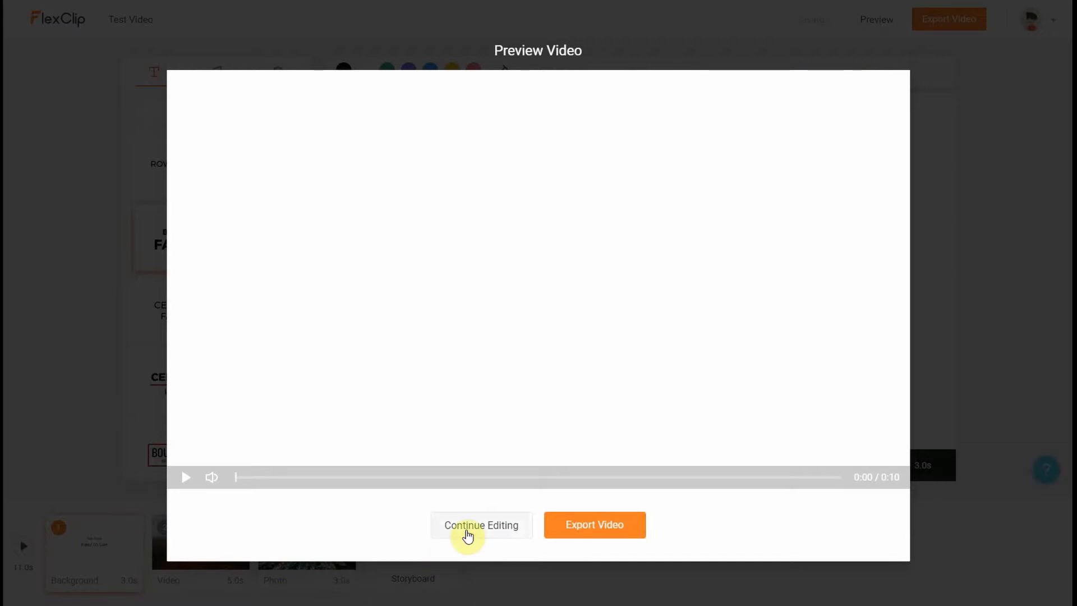
pyautogui.click(467, 532)
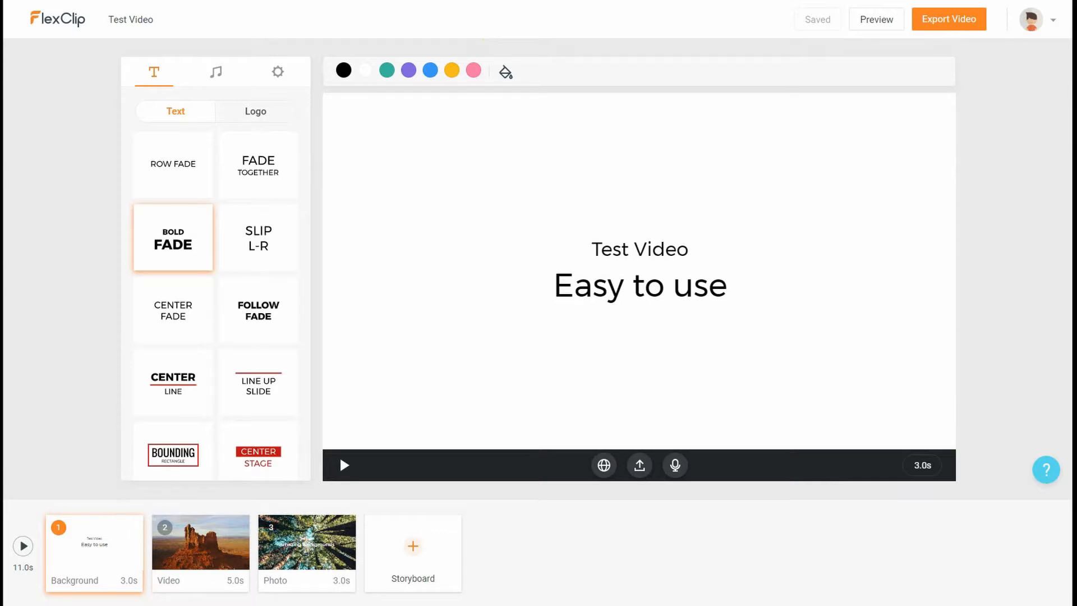
# Step: Add the 10-second stock video of a turquoise forest lake at full length as a new scene after the forest photo
pyautogui.click(307, 543)
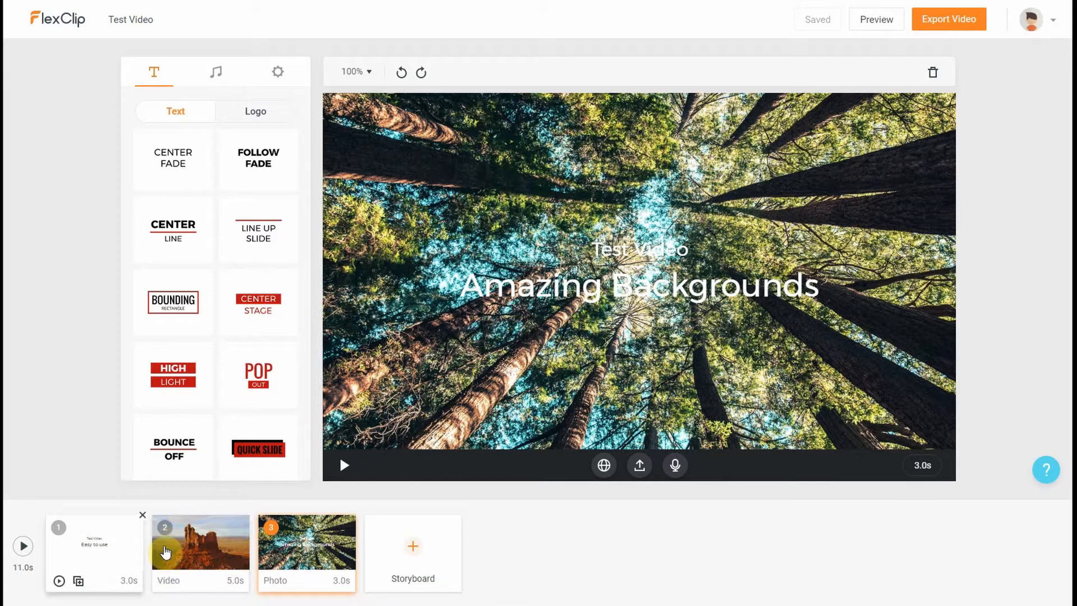
pyautogui.moveTo(413, 549)
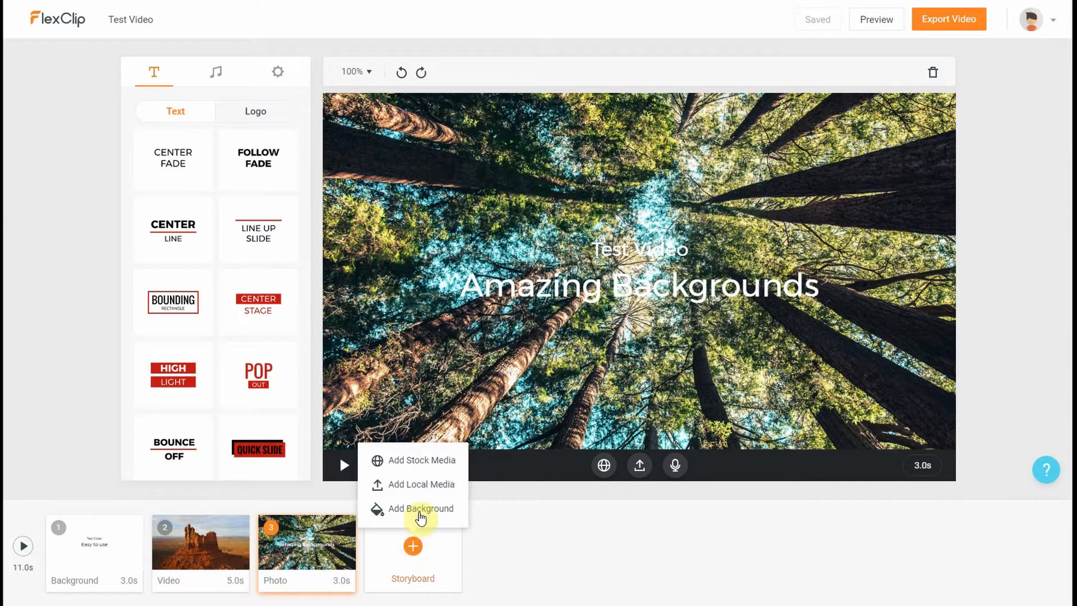
pyautogui.click(425, 461)
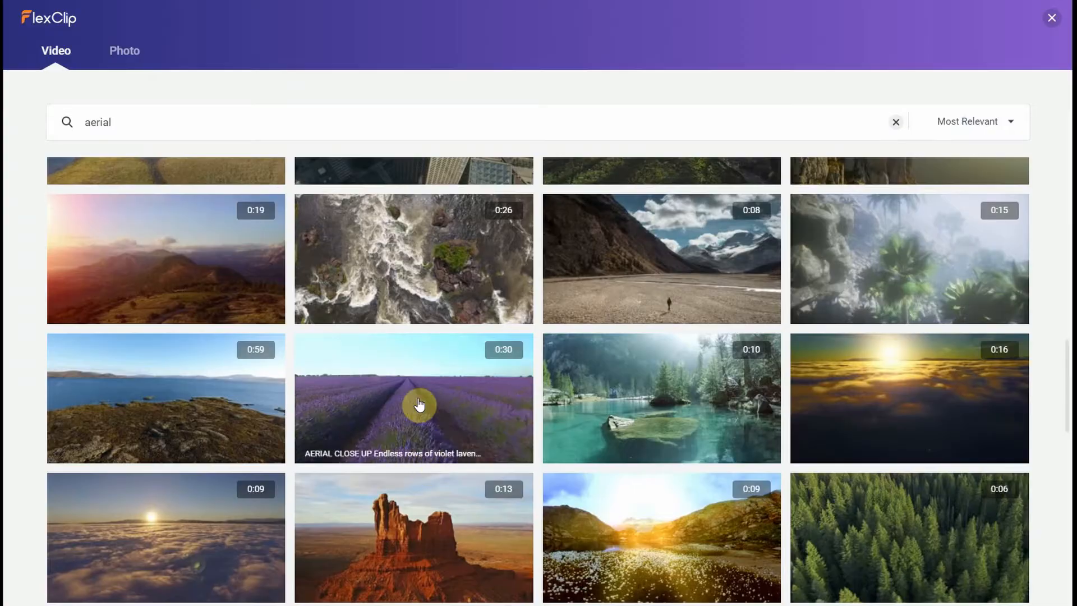
pyautogui.click(696, 400)
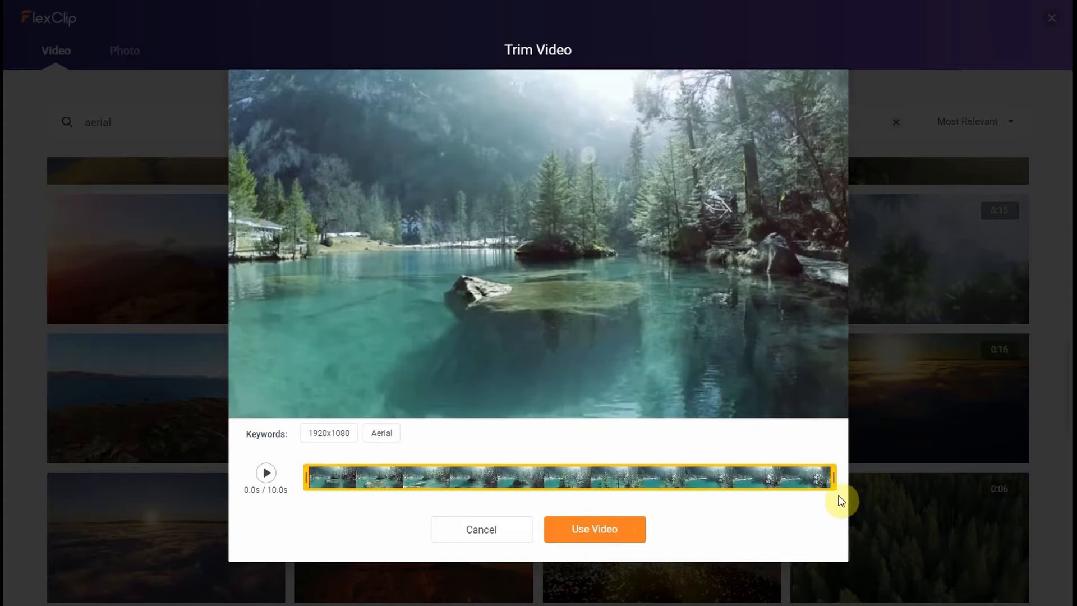
pyautogui.click(594, 532)
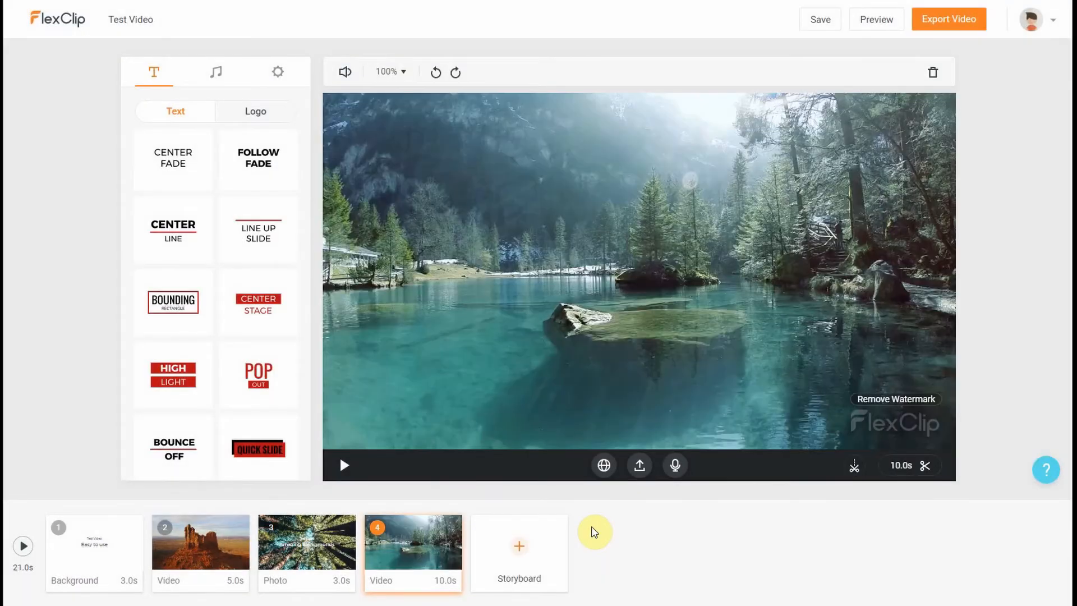
pyautogui.click(913, 471)
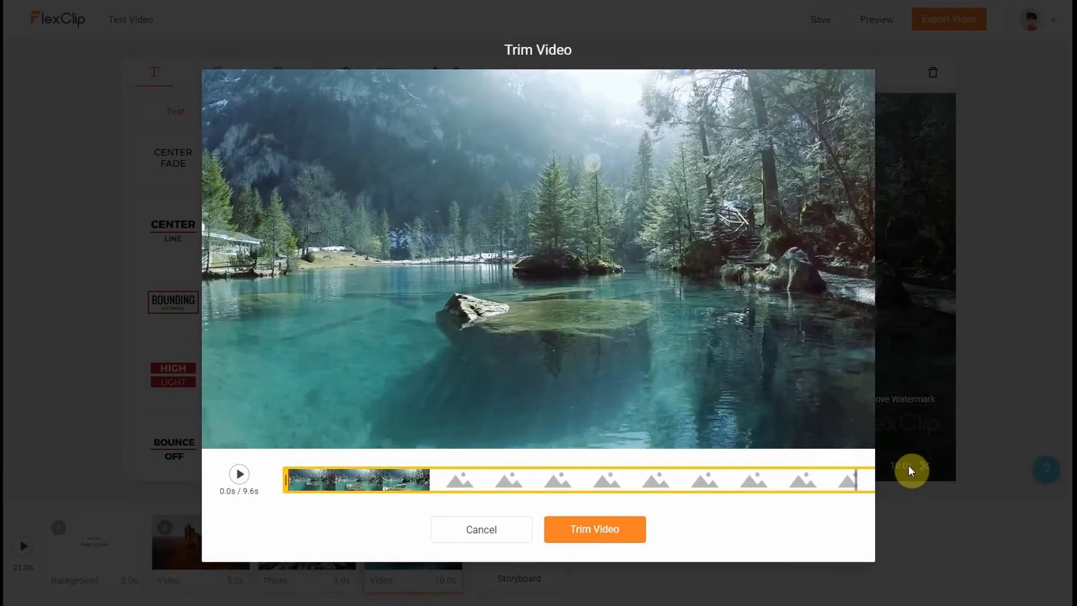
pyautogui.click(582, 480)
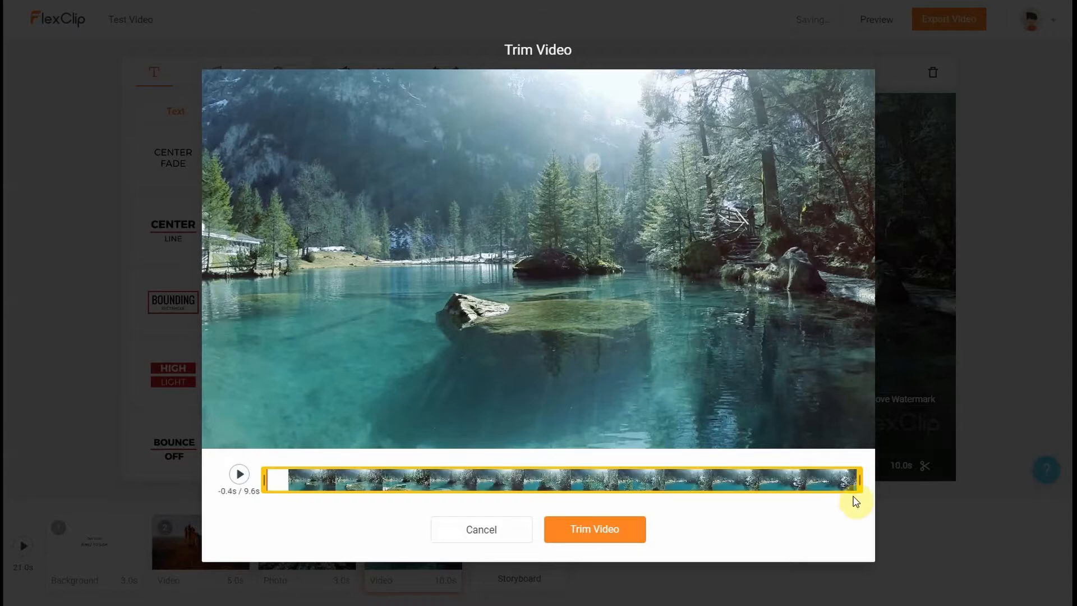
pyautogui.moveTo(859, 480); pyautogui.dragTo(827, 482)
pyautogui.moveTo(859, 481); pyautogui.dragTo(860, 481)
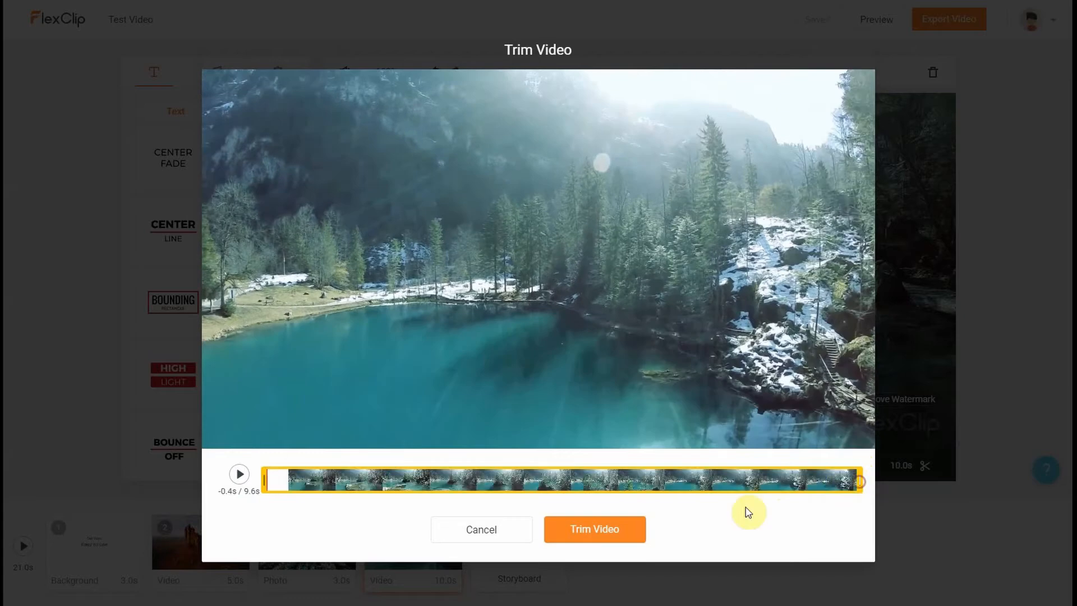
pyautogui.click(509, 530)
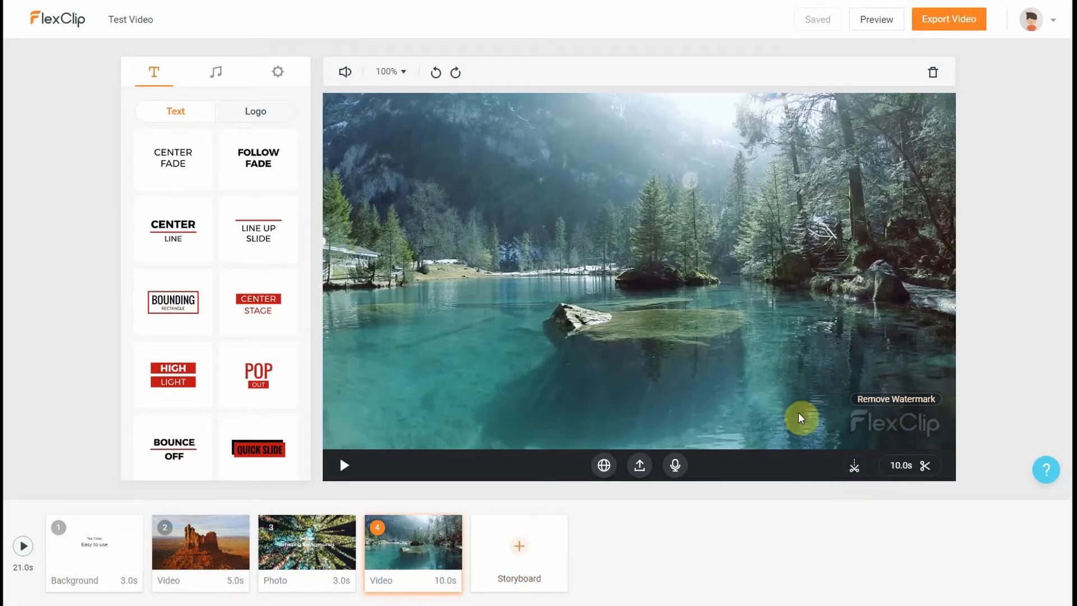
# Step: Check why the video carries a FlexClip watermark and close the notice
pyautogui.click(883, 402)
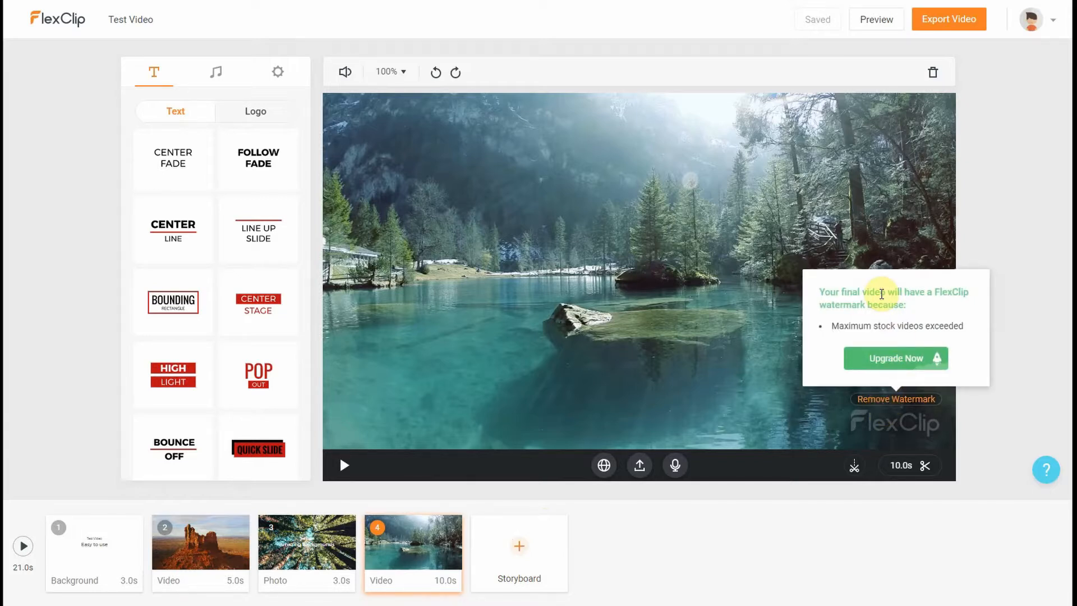
pyautogui.click(1003, 415)
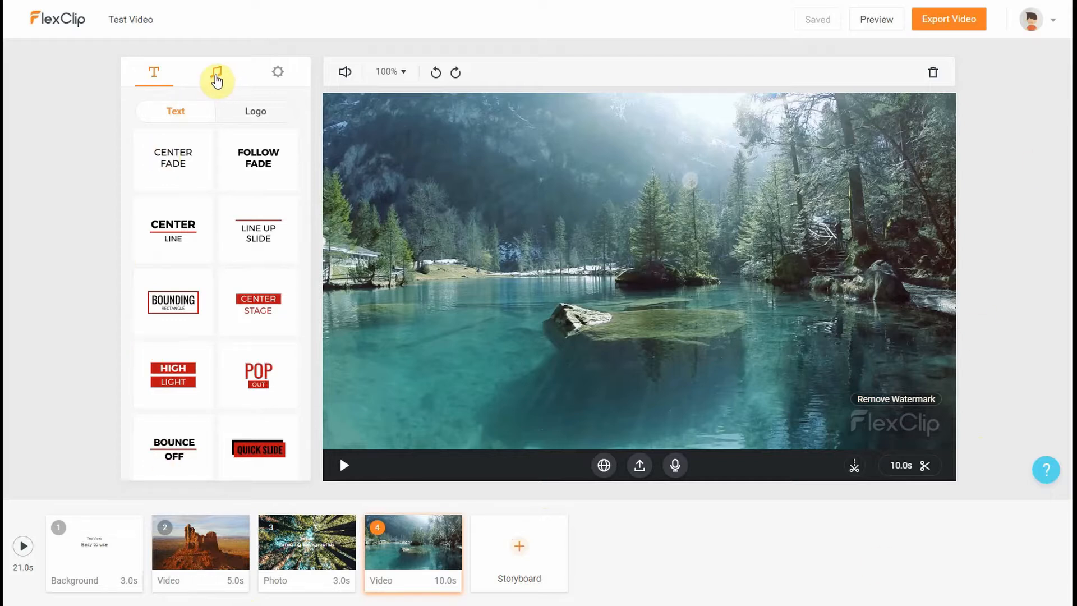
# Step: Return to the title scene and use the "Courage" track from the Get Inspired collection as the video's background music
pyautogui.click(78, 547)
pyautogui.click(218, 74)
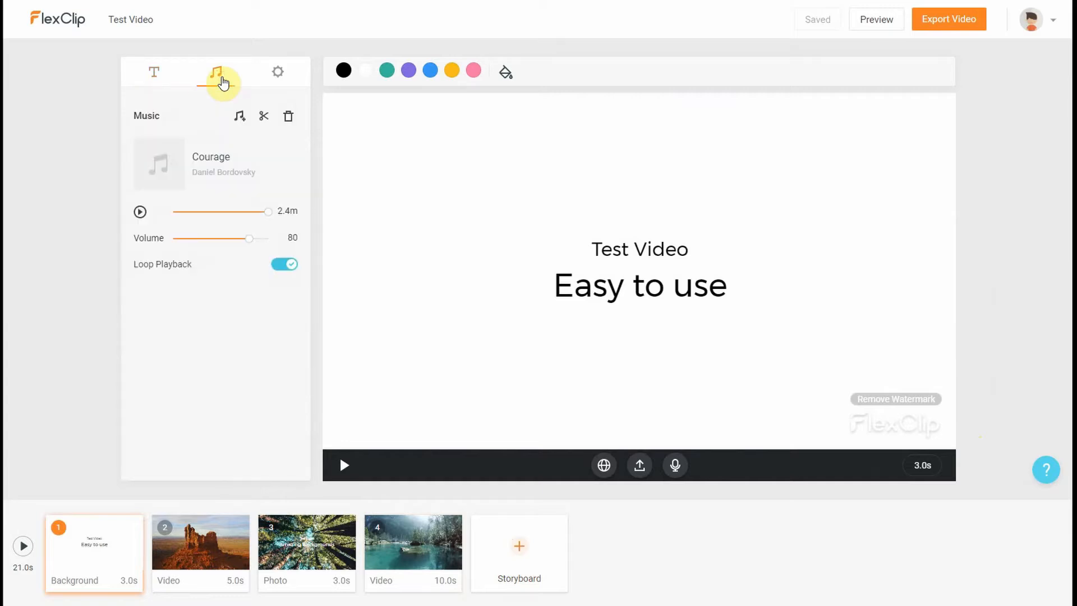
pyautogui.click(239, 117)
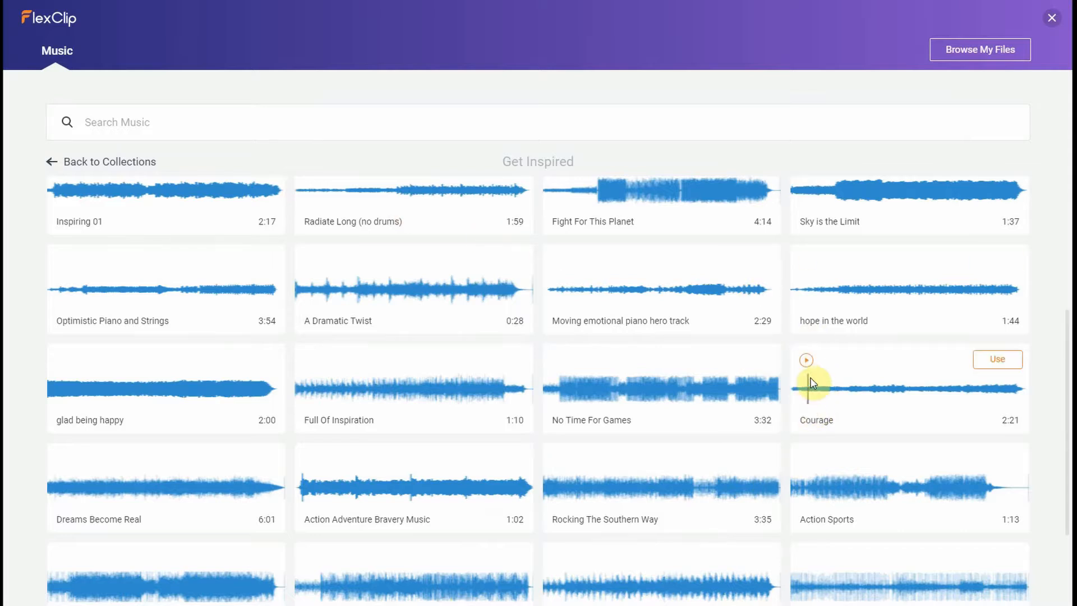
pyautogui.click(998, 359)
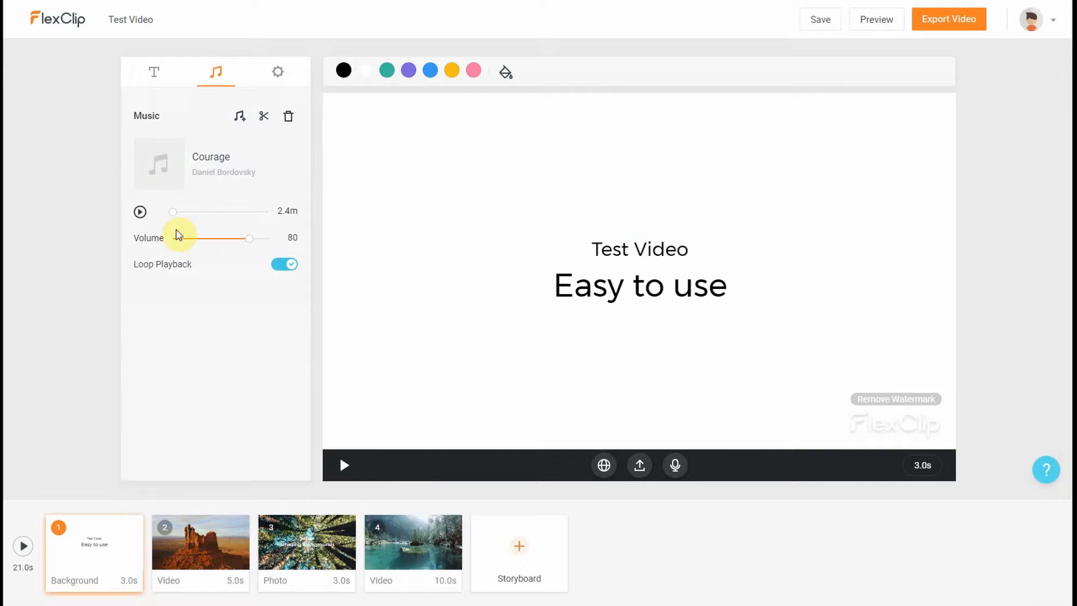
# Step: Move the music track's playback position to about three quarters of its length and toggle loop playback
pyautogui.moveTo(173, 213); pyautogui.dragTo(245, 221)
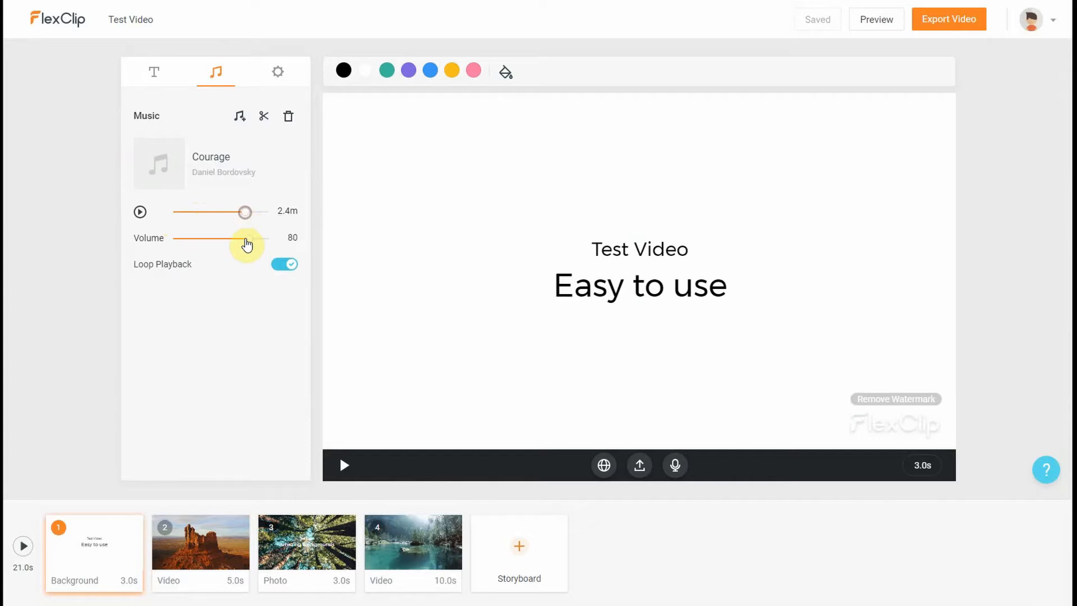
pyautogui.click(283, 265)
# Step: Add a Center Fade text to the lake scene with the title "Test Video" and the subtitle "Thank you for watching"
pyautogui.moveTo(128, 575)
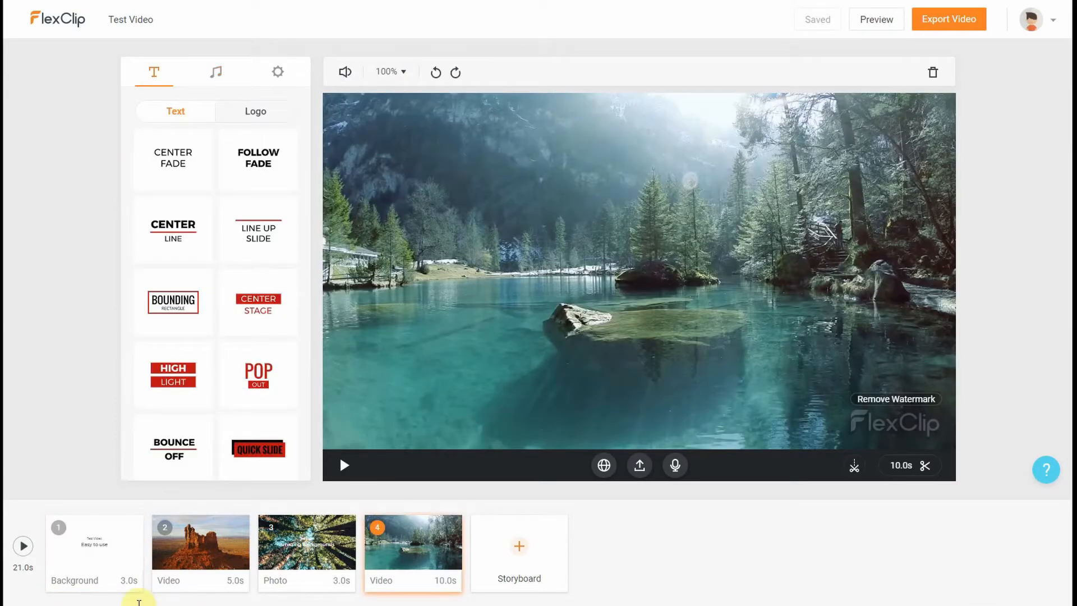
pyautogui.click(178, 172)
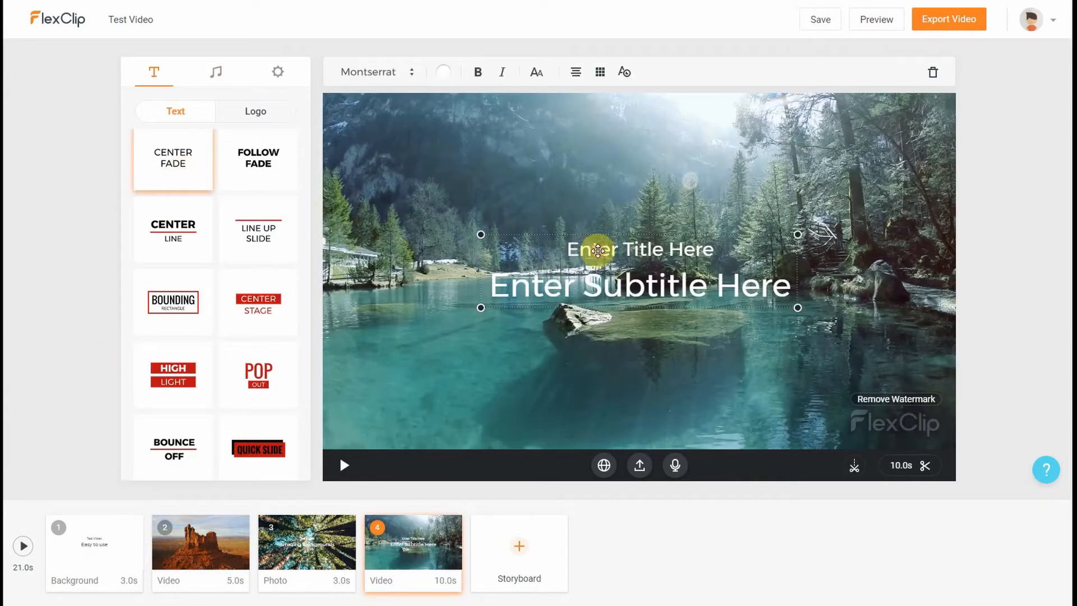
pyautogui.doubleClick(598, 251)
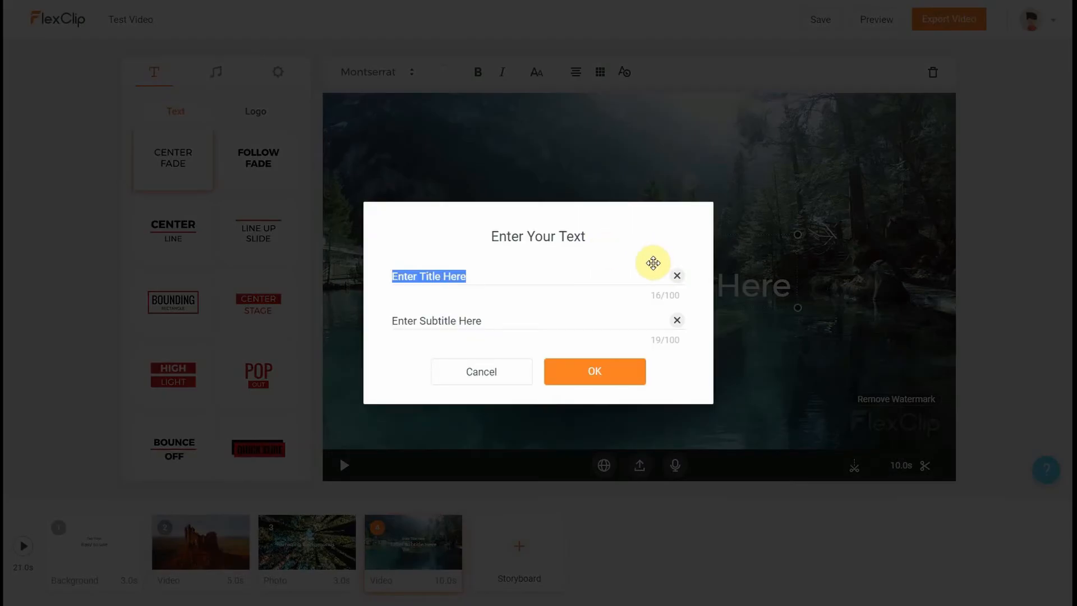
pyautogui.write('Test')
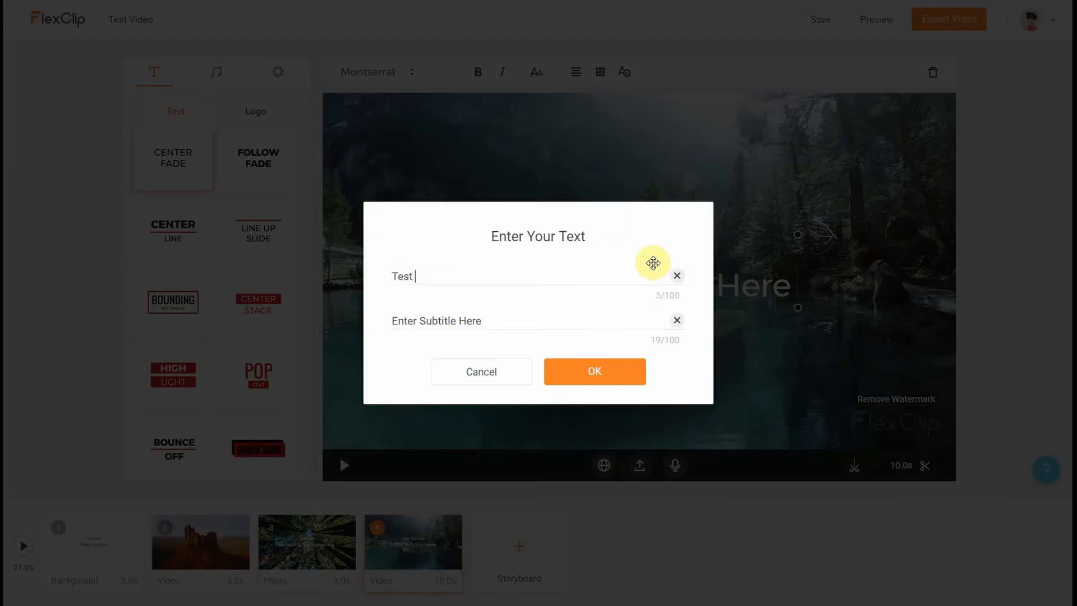
pyautogui.write(' Video')
pyautogui.click(521, 321)
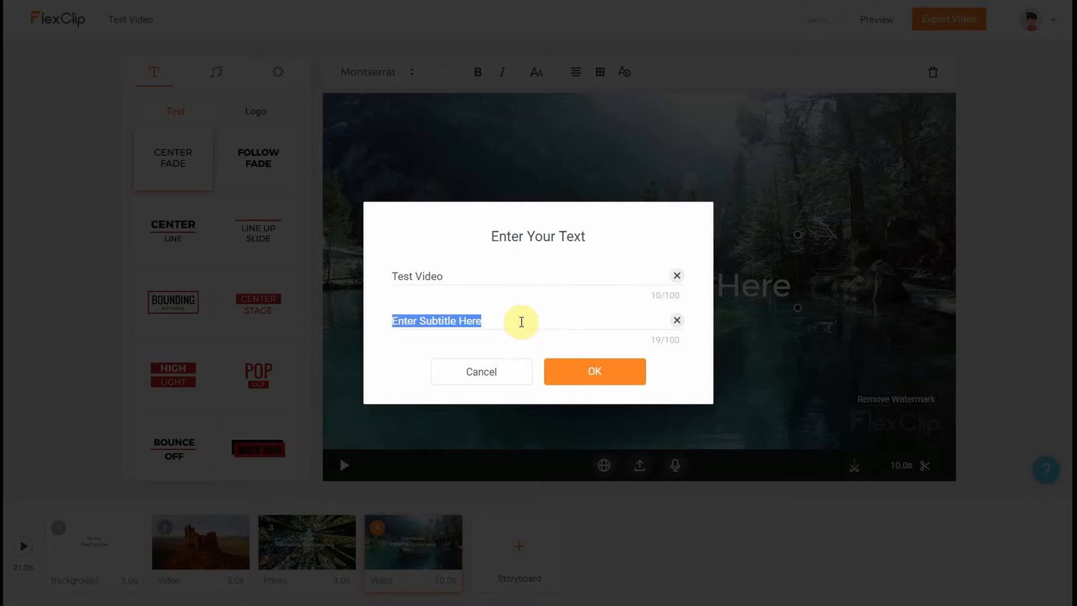
pyautogui.write('Thank')
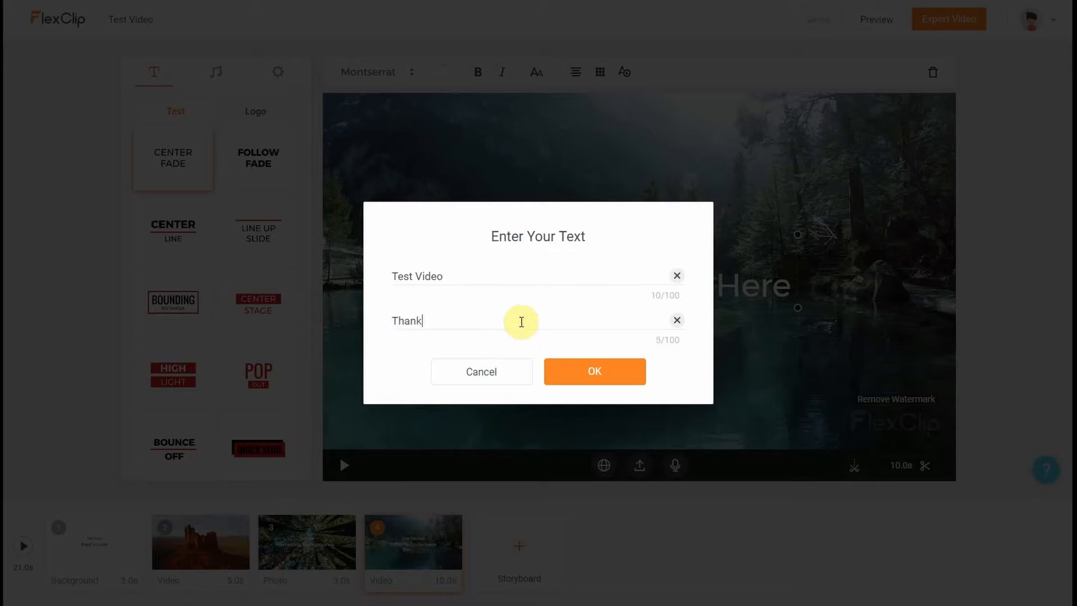
pyautogui.write(' you for watching')
pyautogui.click(593, 373)
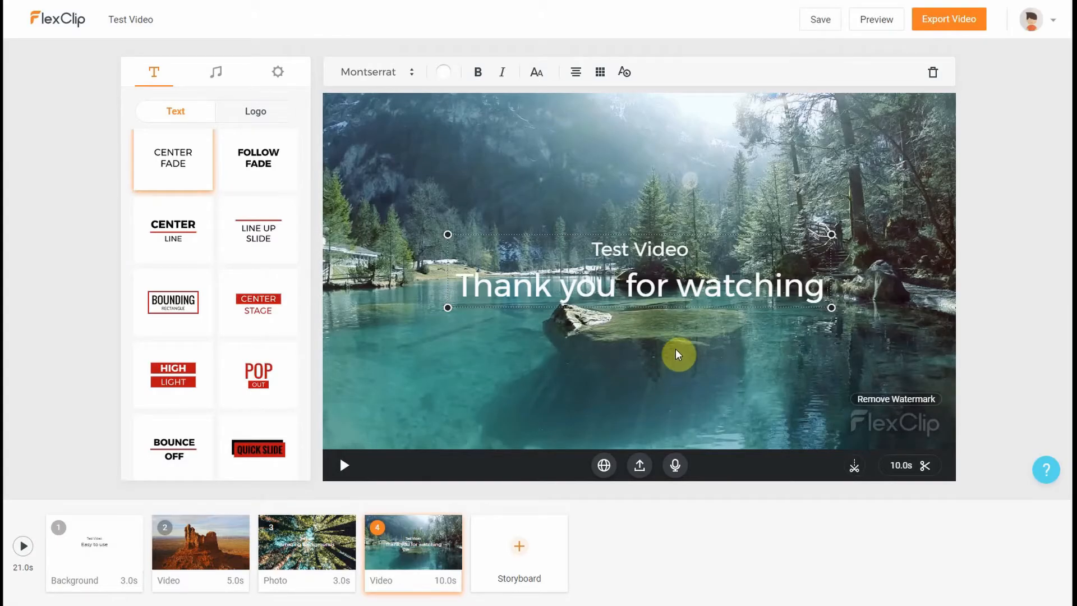
# Step: Select the title scene, preview the complete four-scene video from the beginning, and return to editing
pyautogui.moveTo(458, 589)
pyautogui.click(75, 555)
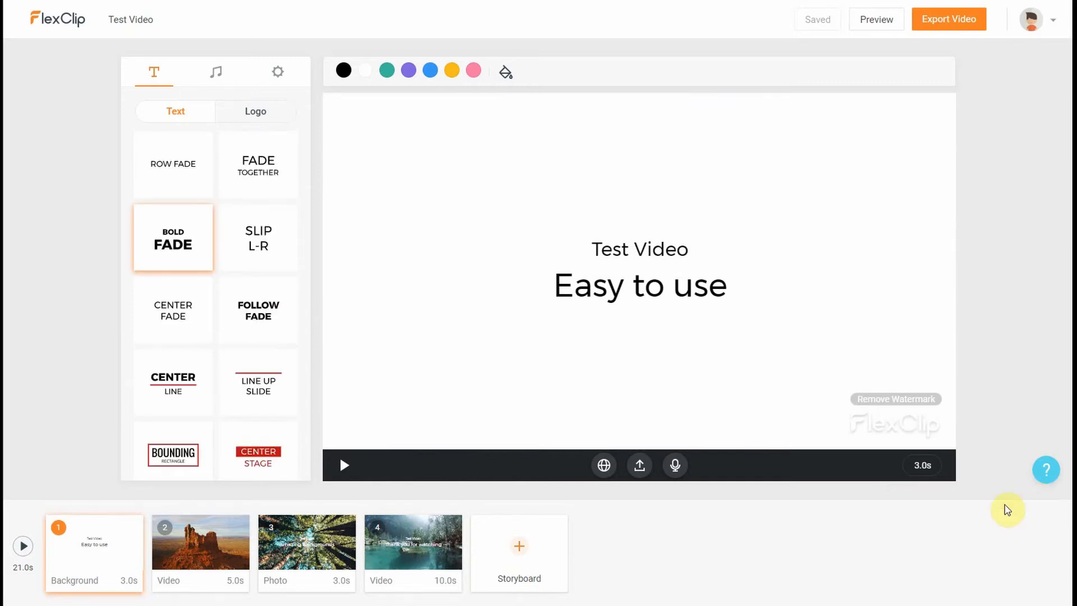
pyautogui.moveTo(517, 558)
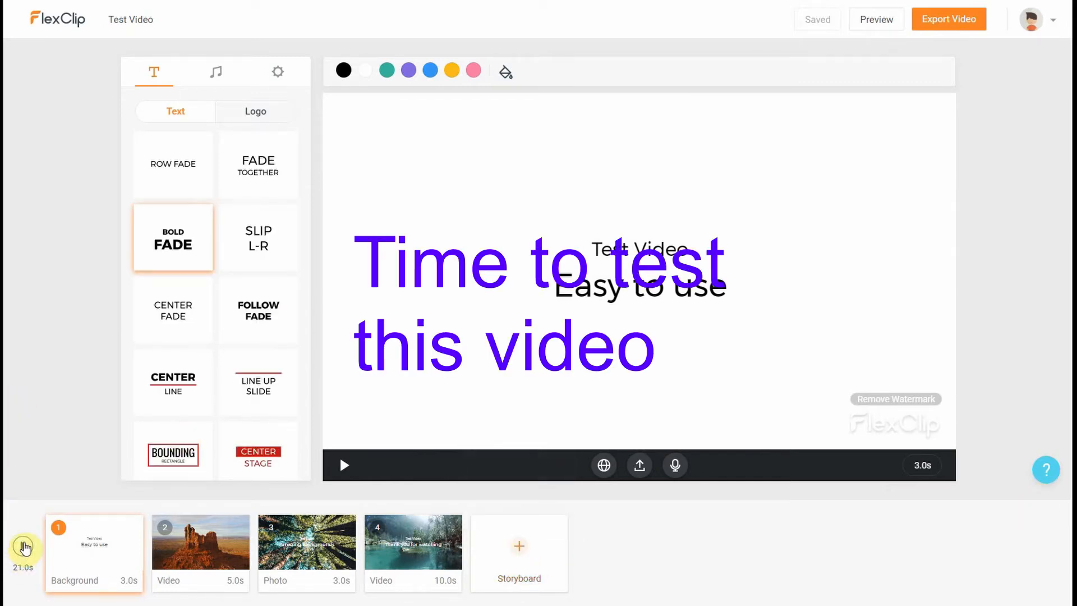
pyautogui.click(24, 546)
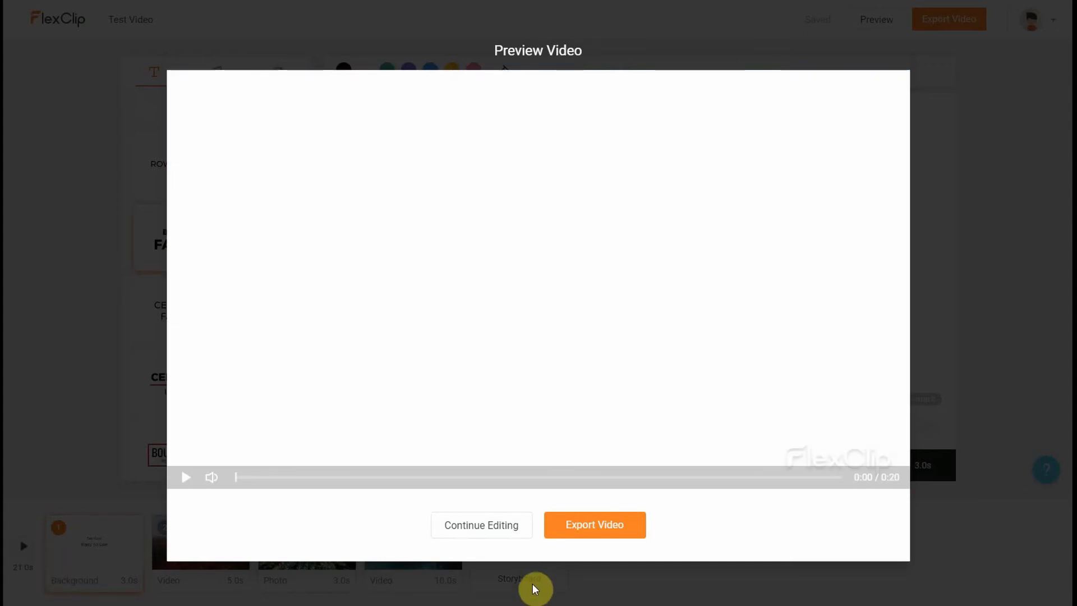
pyautogui.click(510, 536)
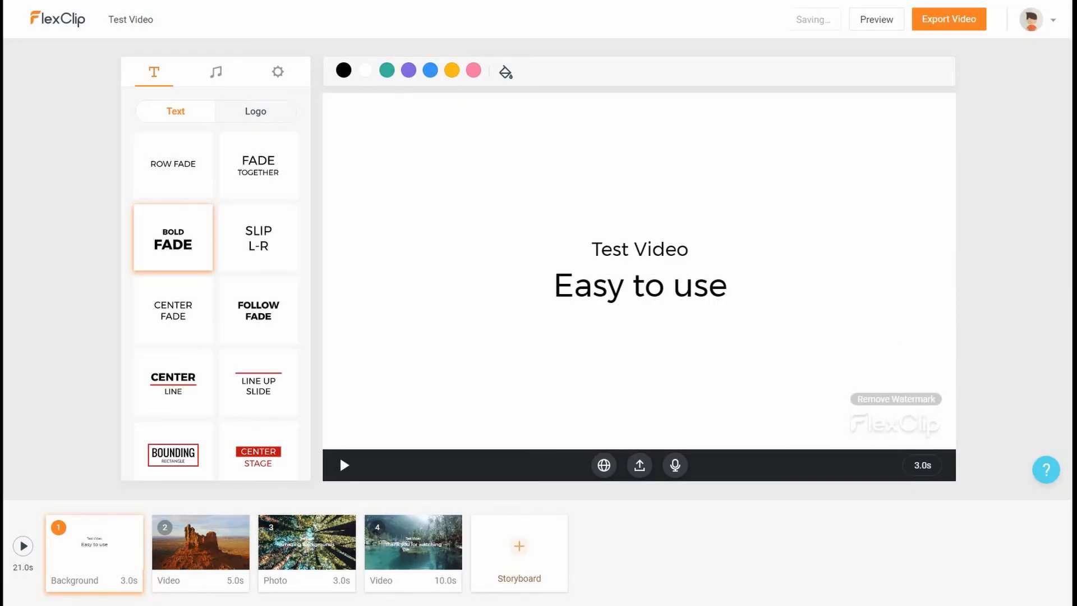
# Step: Open the video's export settings, try 720p, and select 1080p as the video quality
pyautogui.scroll(-3, 215, 281)
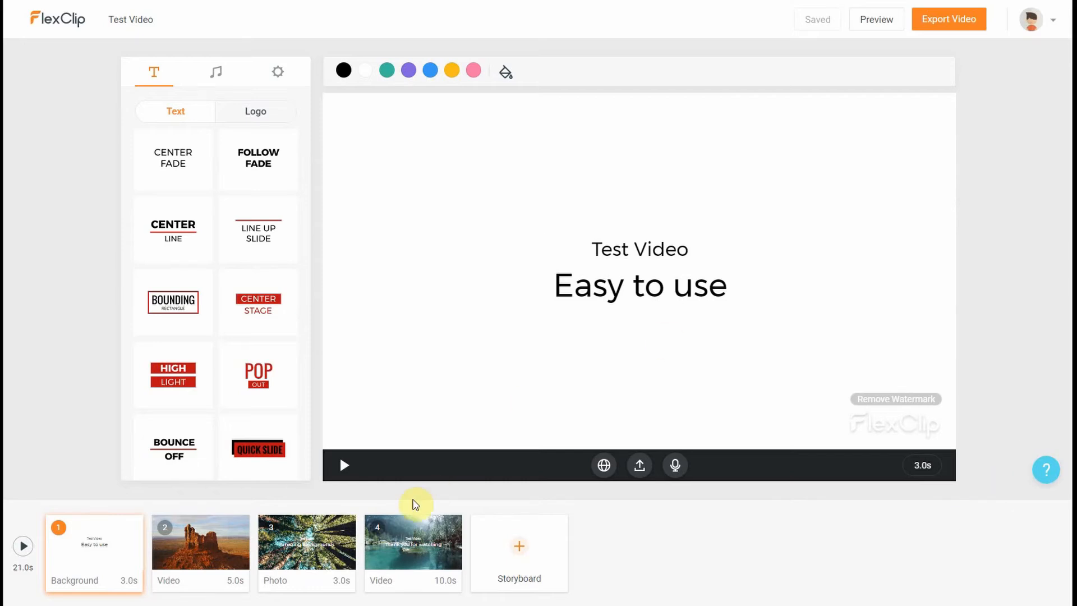
pyautogui.click(961, 20)
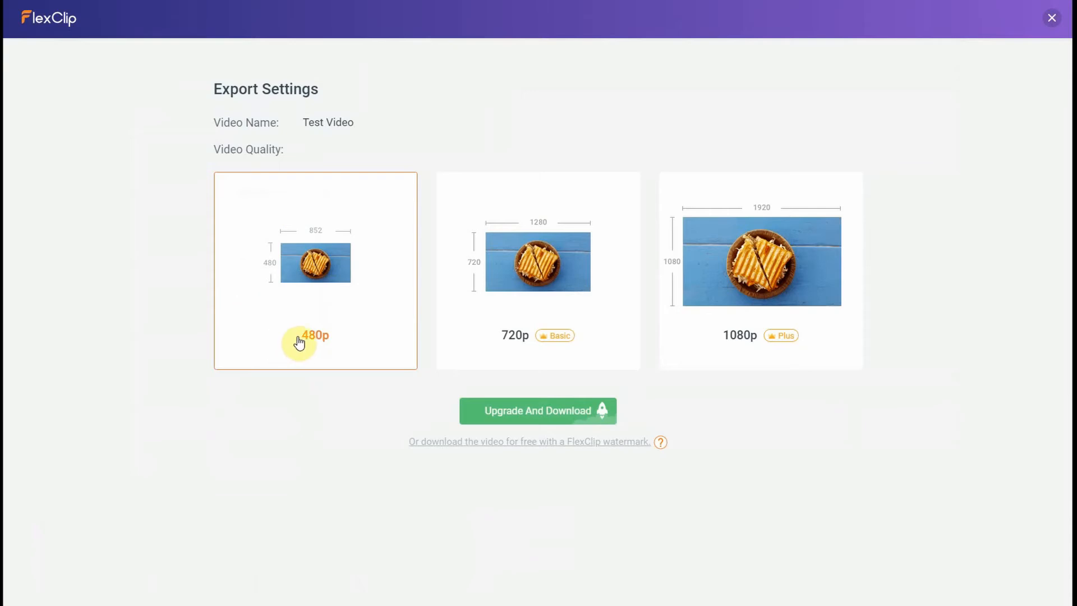
pyautogui.click(489, 318)
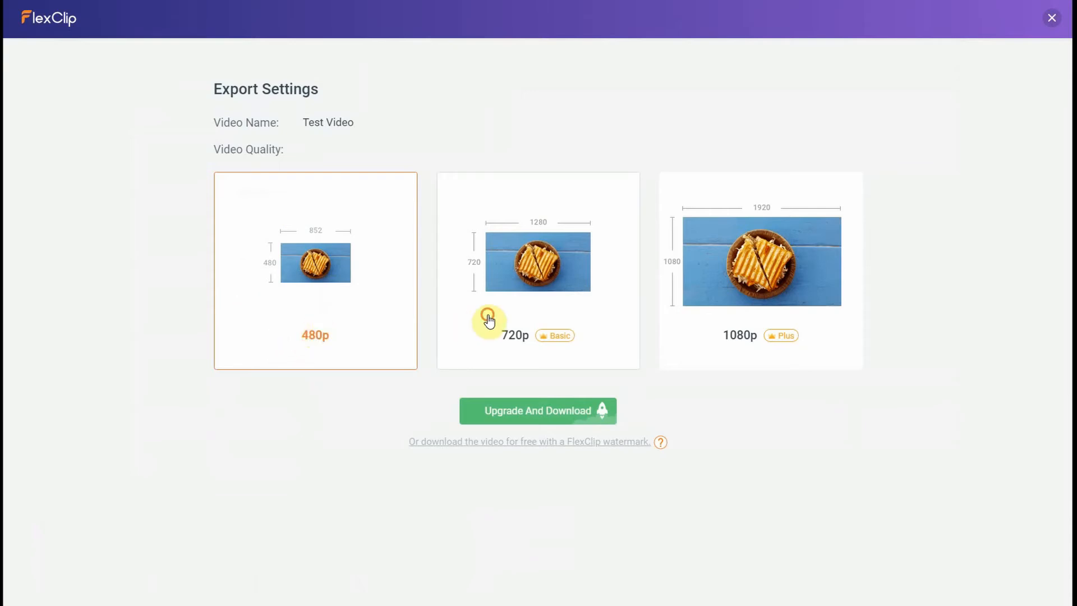
pyautogui.click(681, 312)
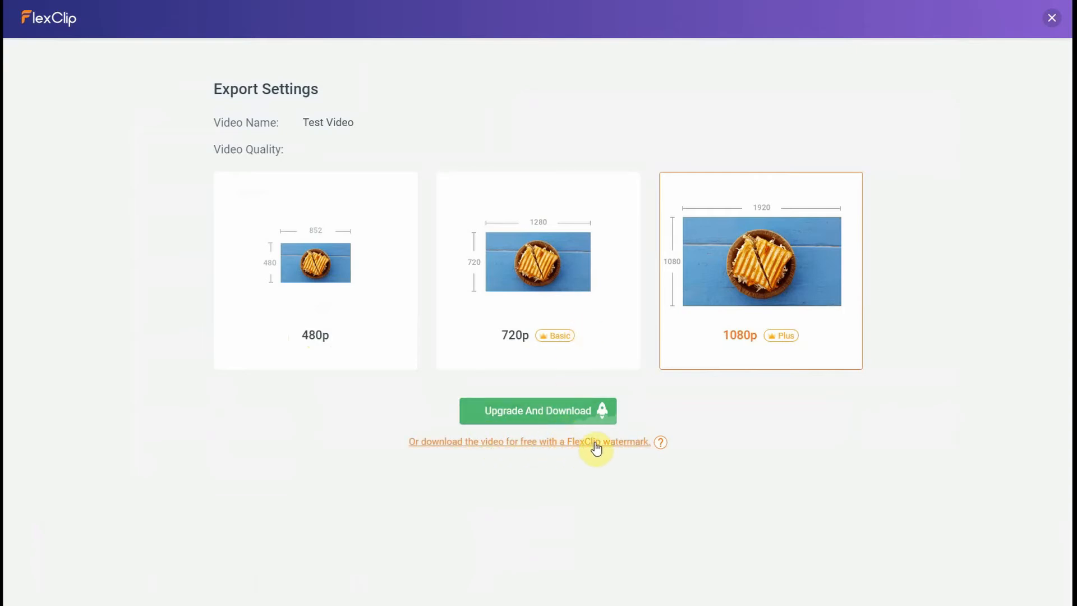
# Step: Open the upgrade plans for the 1080p download, compare monthly with annual pricing, and return to the export settings
pyautogui.click(547, 417)
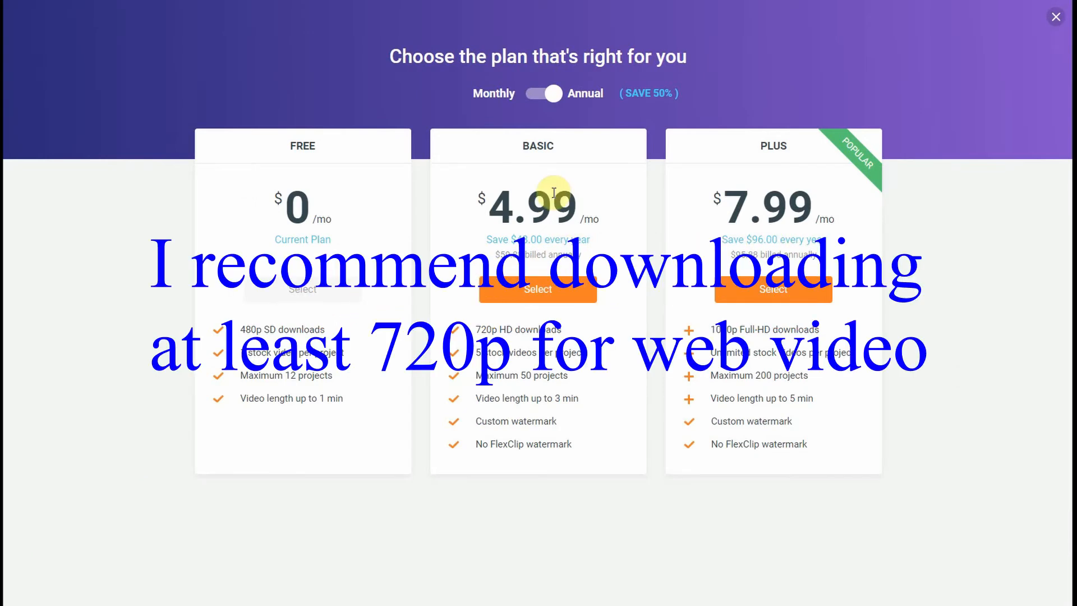
pyautogui.click(542, 95)
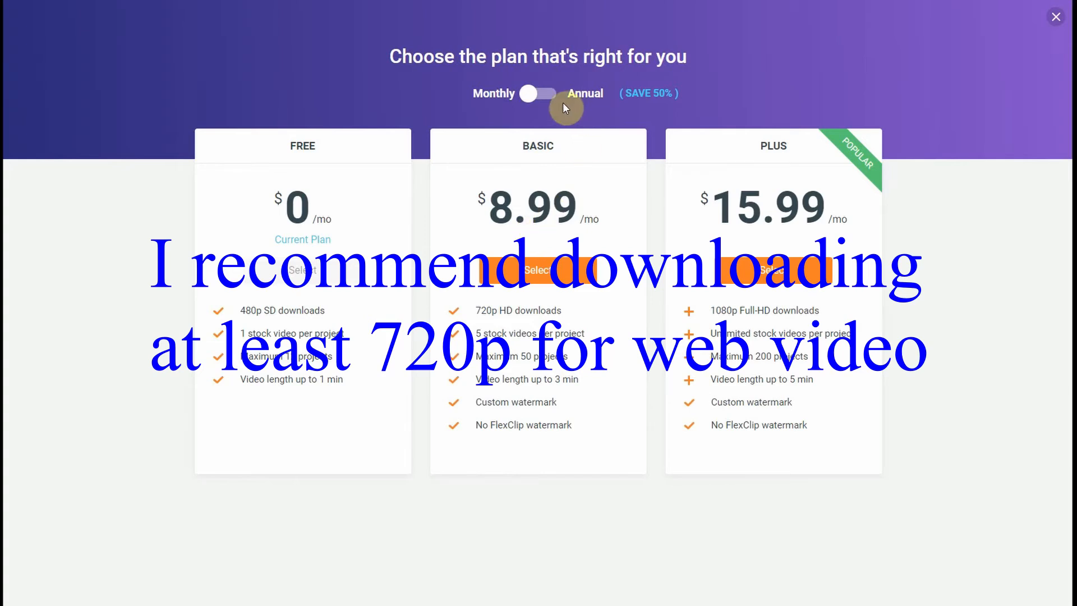
pyautogui.click(536, 95)
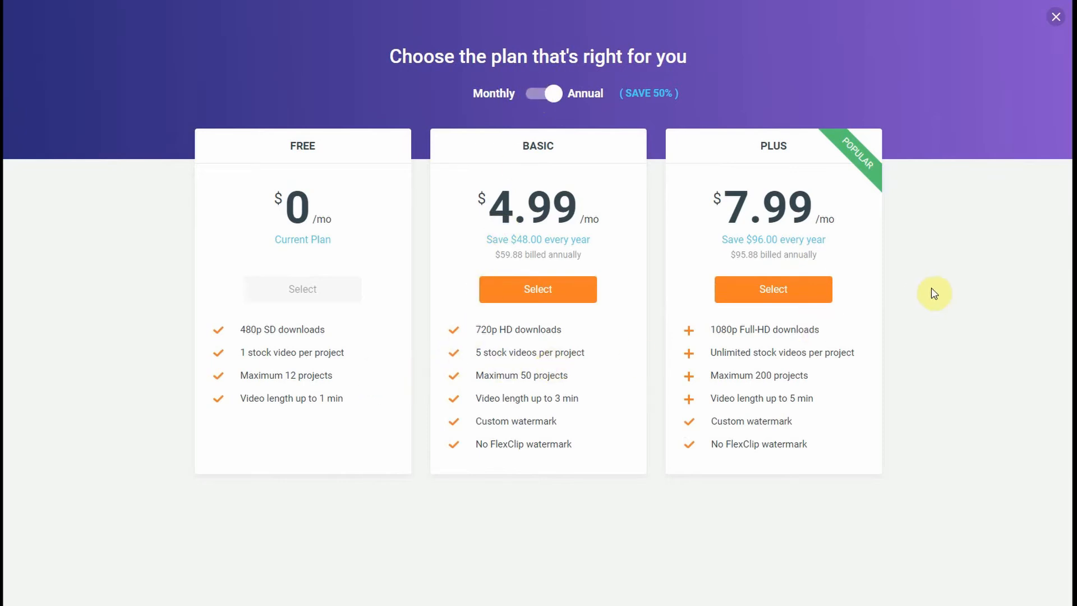
pyautogui.click(1055, 17)
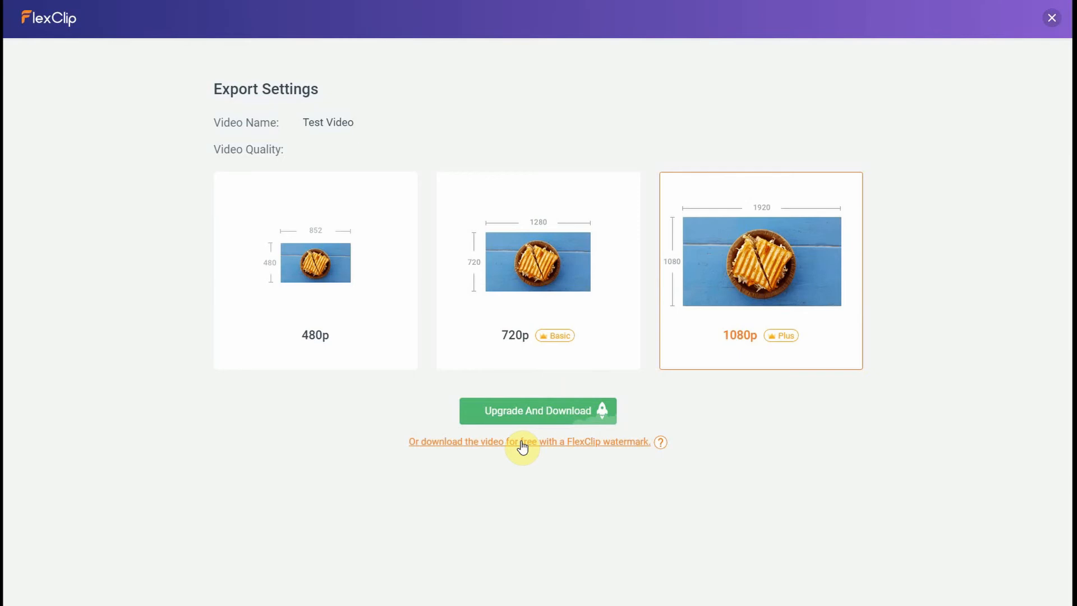
# Step: Select 480p as the video quality, then leave the export settings without downloading and open My Projects
pyautogui.click(341, 316)
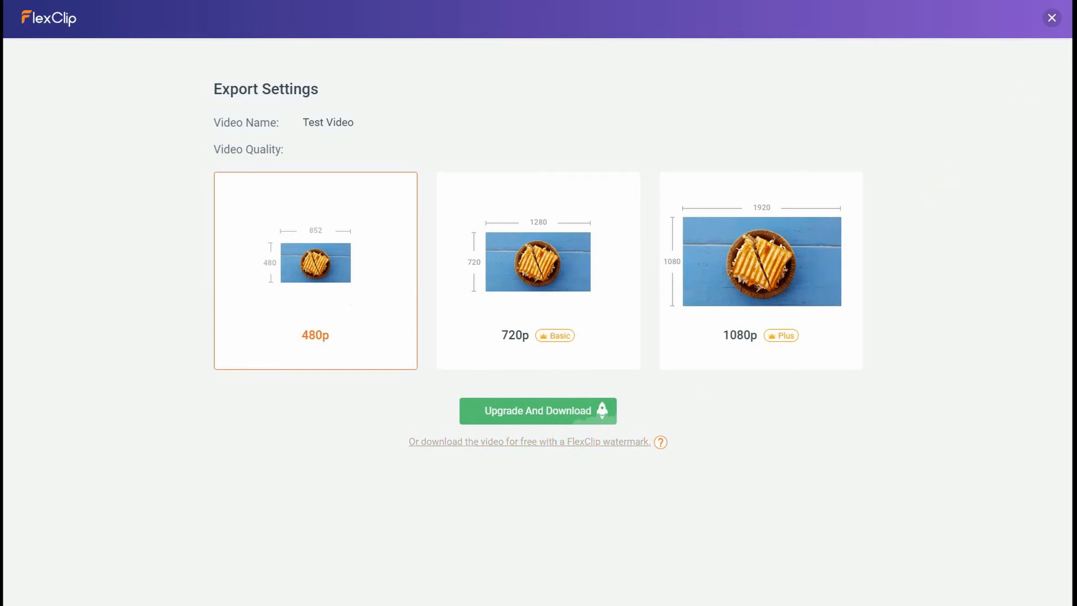
pyautogui.click(1053, 21)
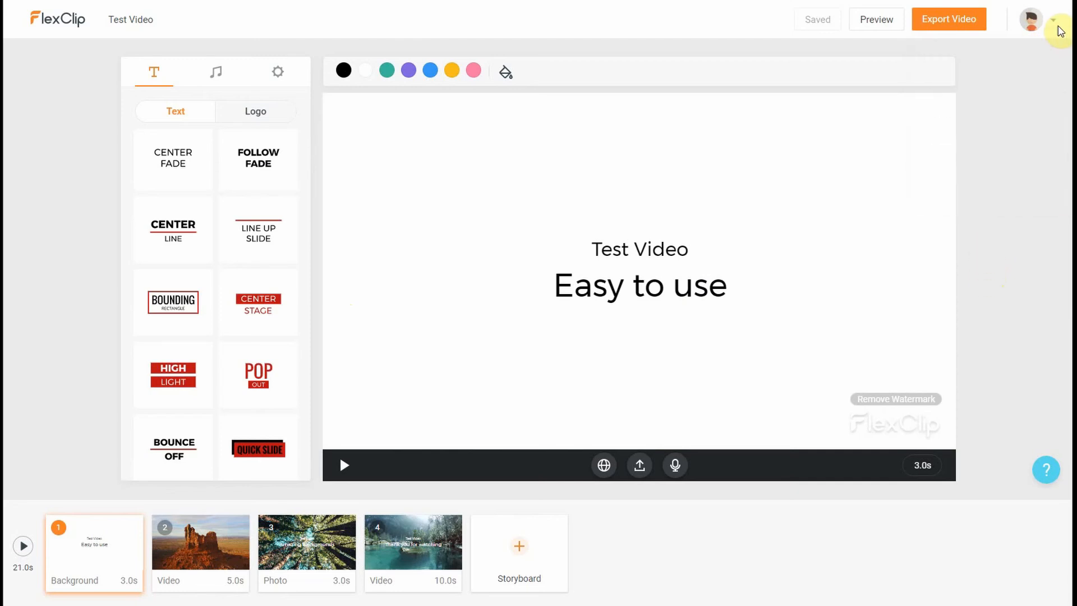
pyautogui.moveTo(1054, 20)
pyautogui.click(973, 117)
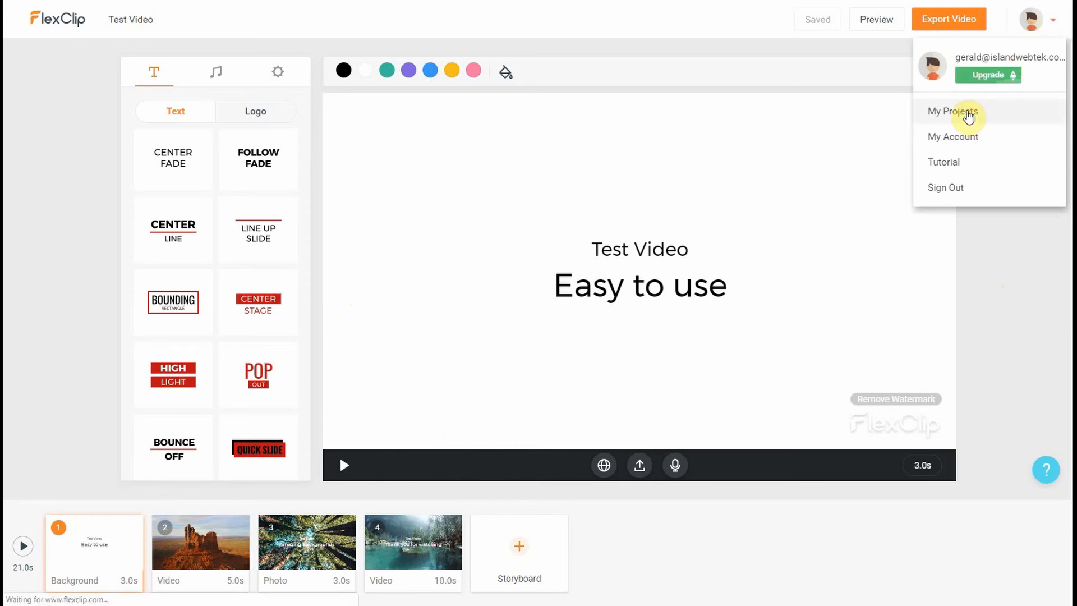